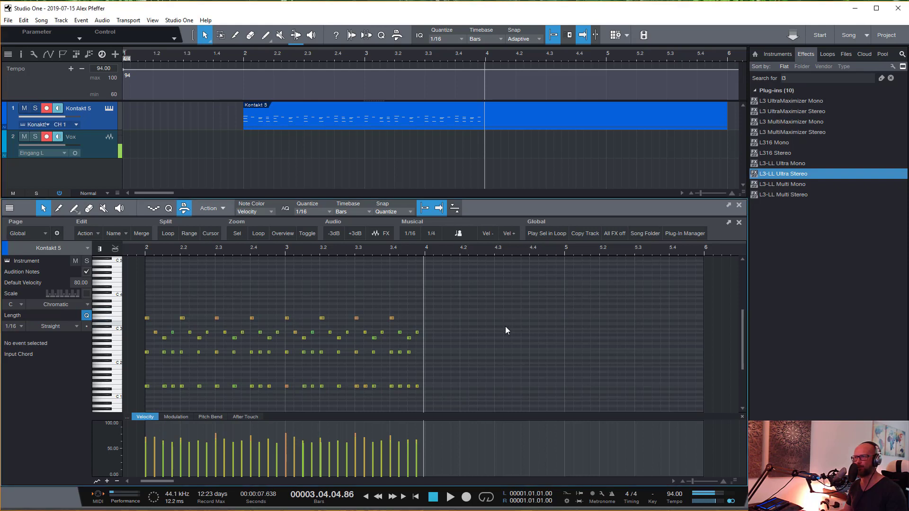
- Play back the Kontakt 5 part from bar 2 and view its loaded string instrument, closing the instrument window when done
left_click(138, 250)
key("space")
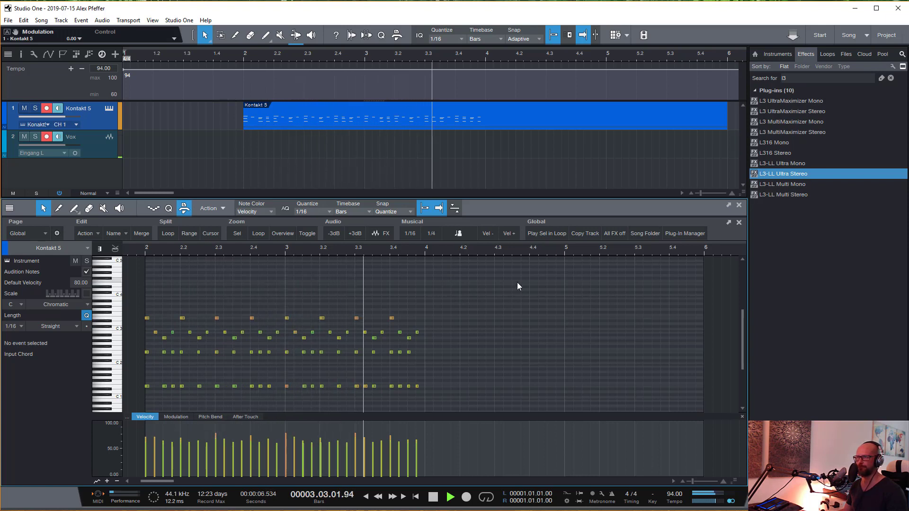
key("space")
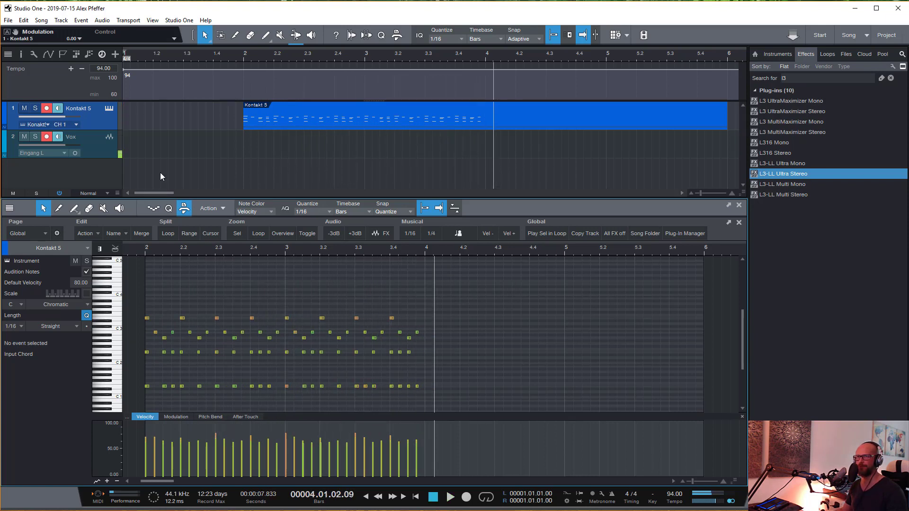
left_click(109, 108)
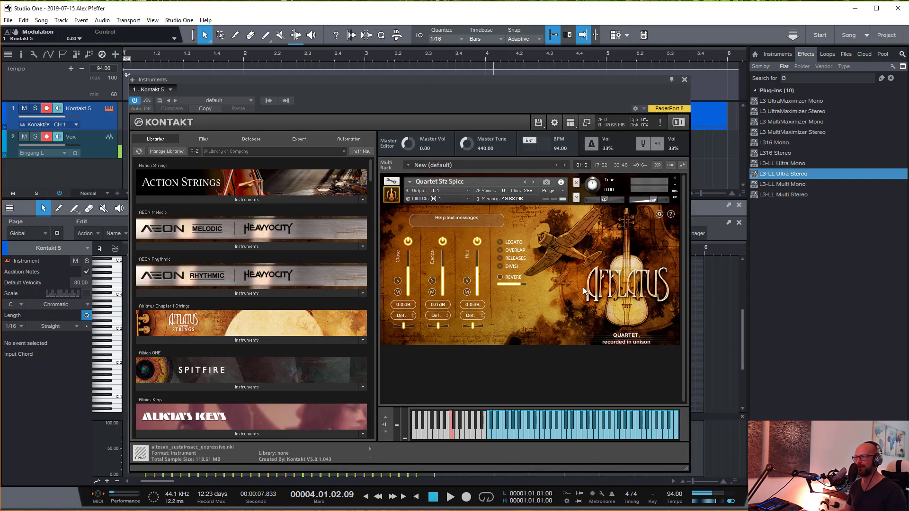
left_click(683, 80)
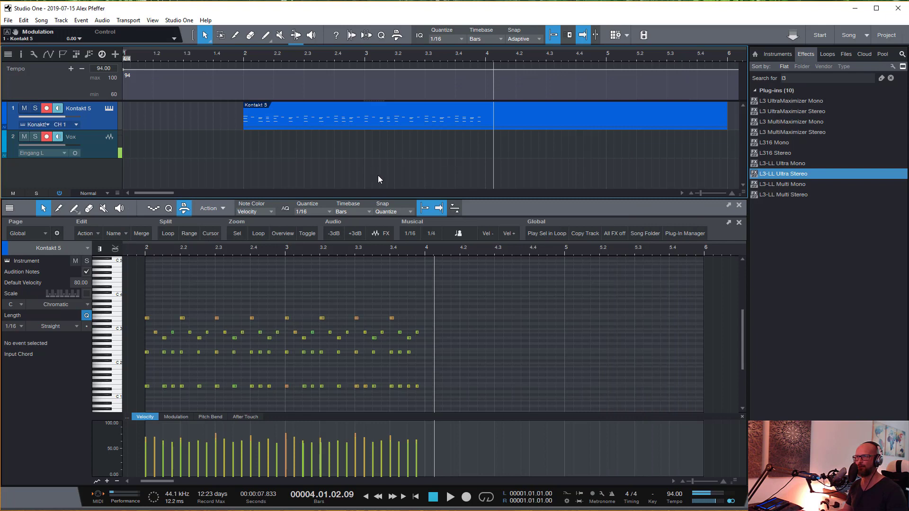
- Duplicate all notes of the two-bar pattern so they repeat through bars 4 and 5
left_click_drag(513, 280, 136, 399)
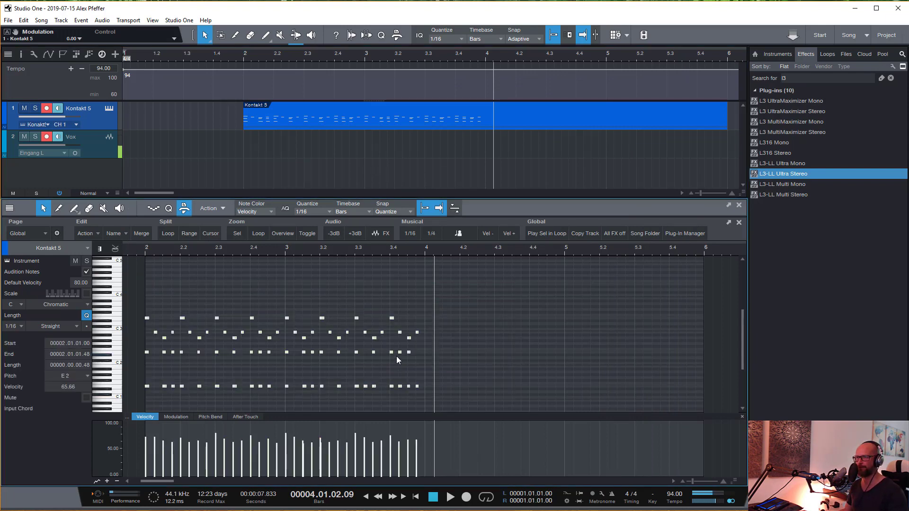
key("d")
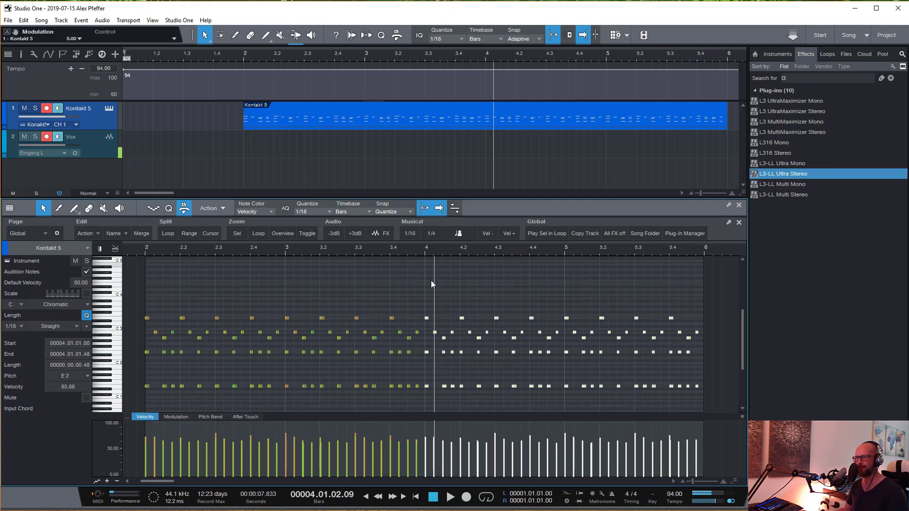
left_click(422, 297)
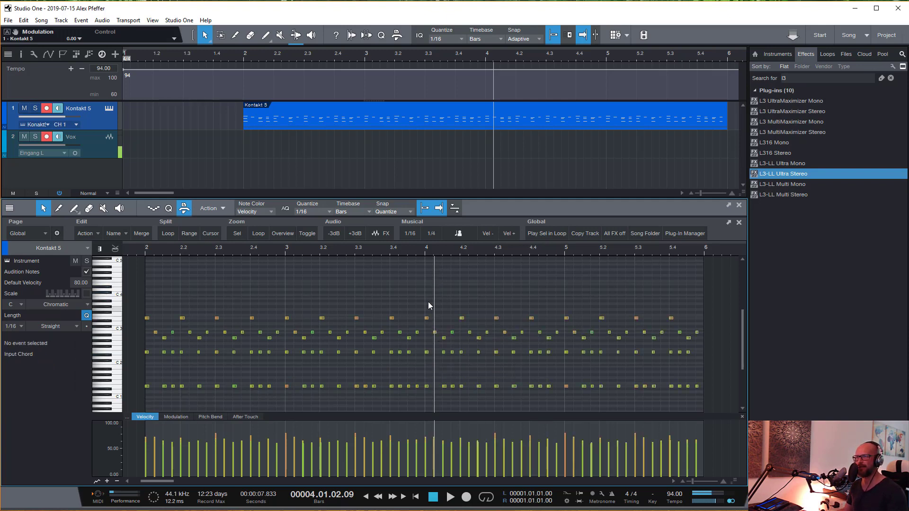
- Try copying the upper notes of bars 4 and 5 an octave higher from E 4, play them back and undo the copy
left_click_drag(422, 285, 729, 340)
scroll(468, 308, "up", 1)
left_click_drag(427, 321, 426, 286)
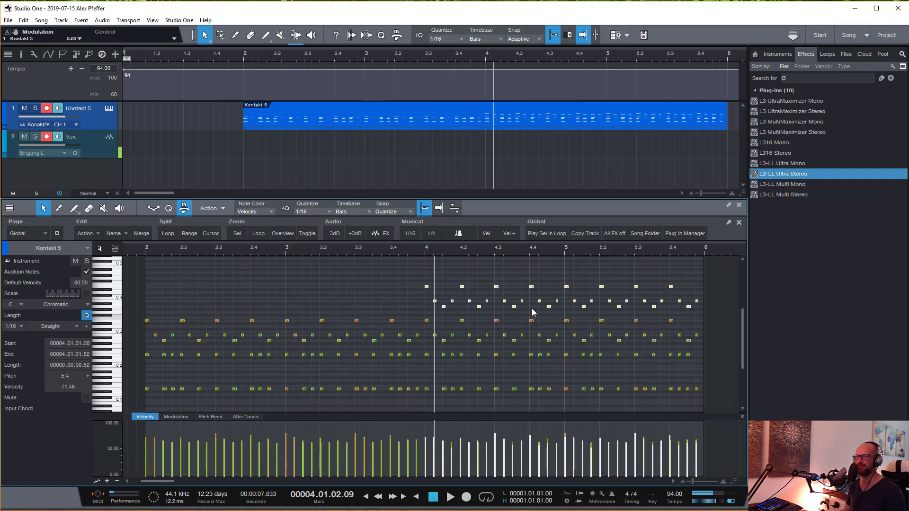
scroll(532, 308, "down", 1)
left_click(383, 254)
key("space")
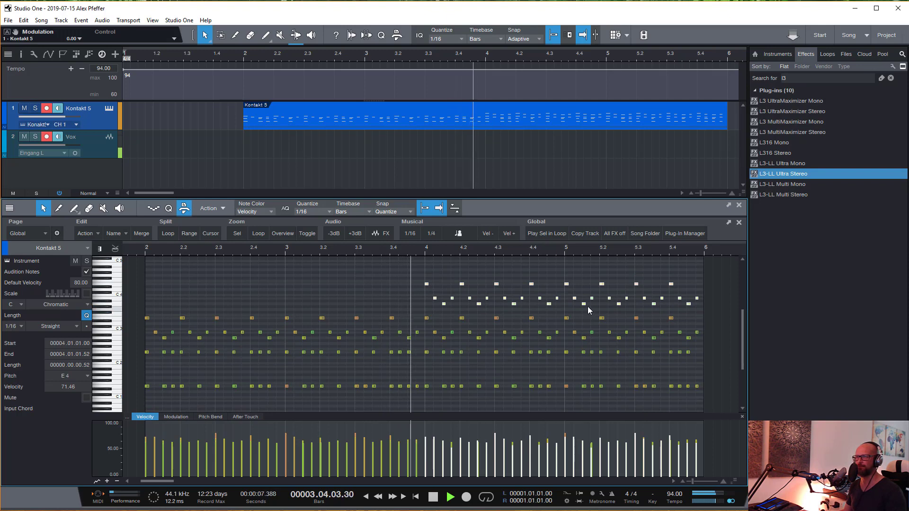
key("space")
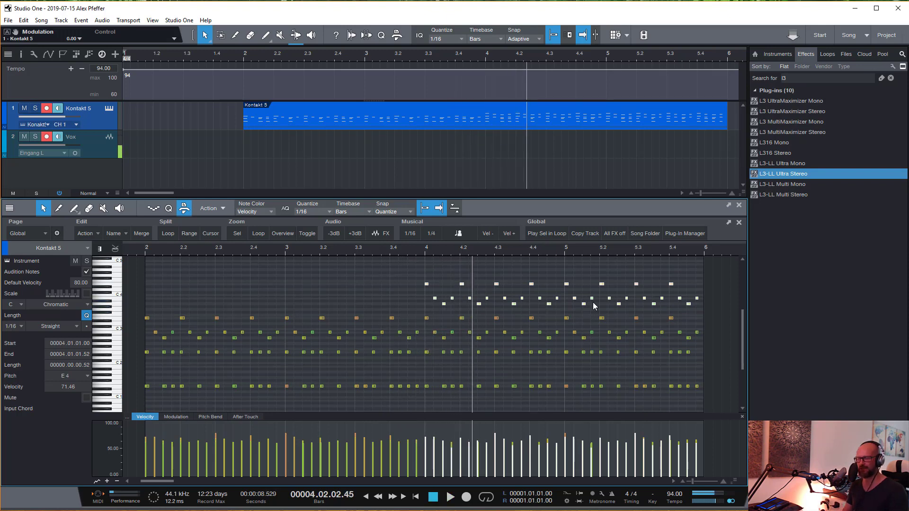
key("ctrl+z")
left_click(544, 286)
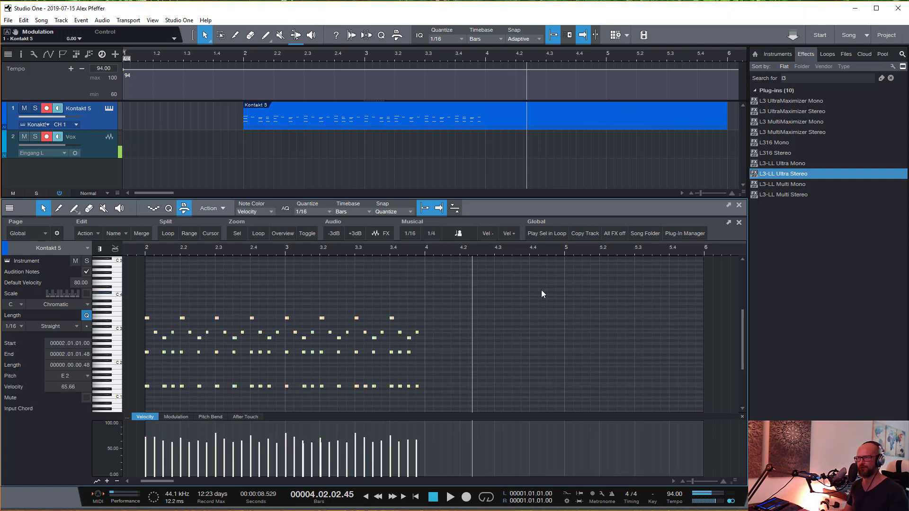
- Try copying the upper notes of bars 4 and 5 upward so that the first one sits on F 4, and play the result
left_click_drag(428, 298, 723, 342)
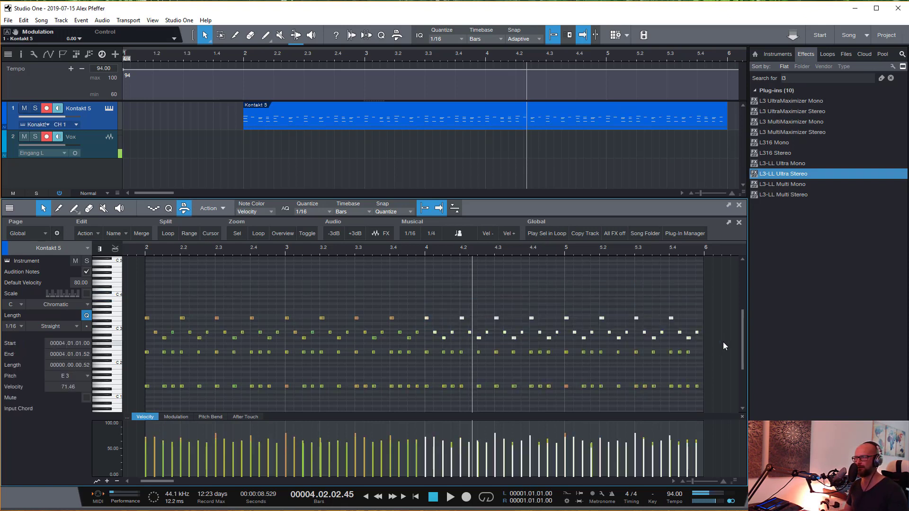
left_click(426, 319)
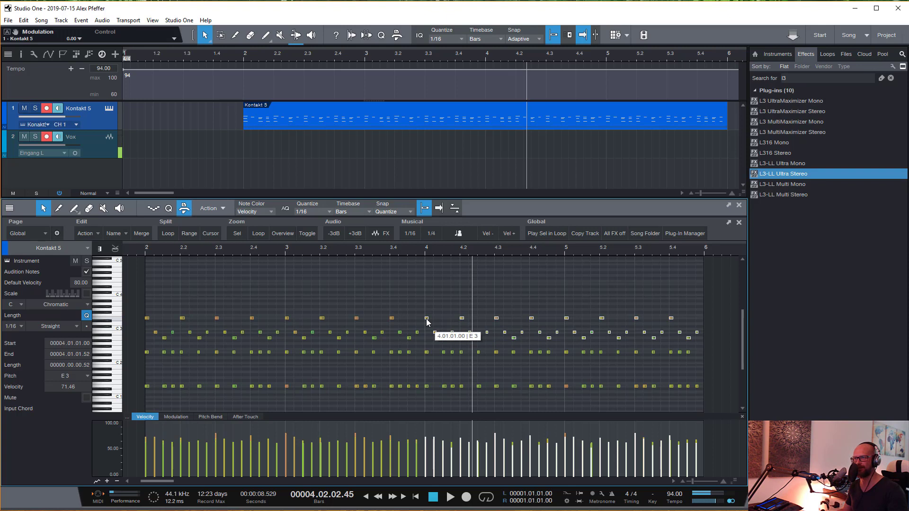
left_click_drag(427, 322, 428, 286)
left_click(399, 250)
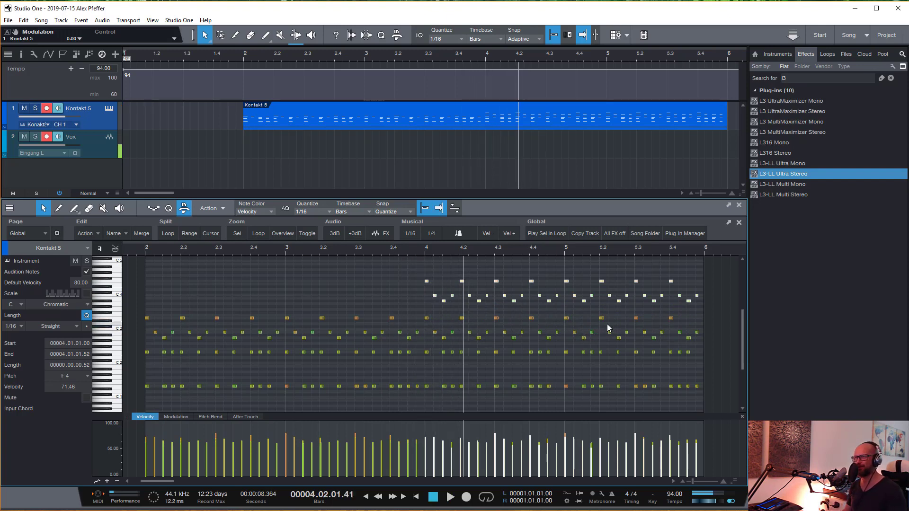
key("KP_0")
key("space")
key("space")
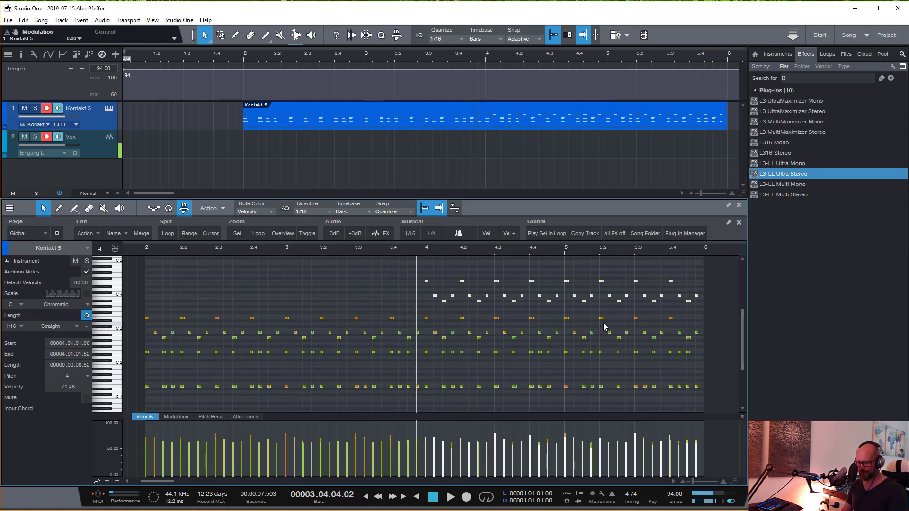
- Turn snap off, try copying the upper notes of bars 4 and 5 up to E 4 at 4.01.01.22, and play the result
left_click(424, 209)
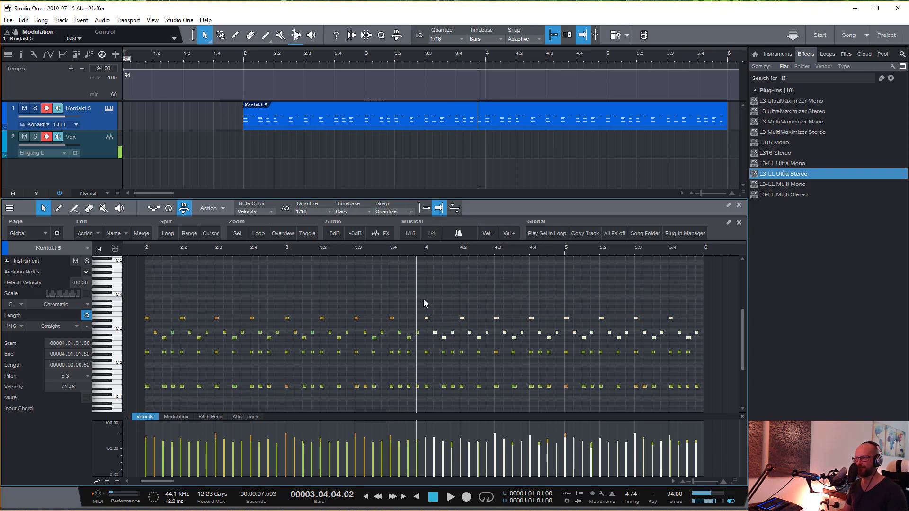
left_click_drag(424, 300, 723, 342)
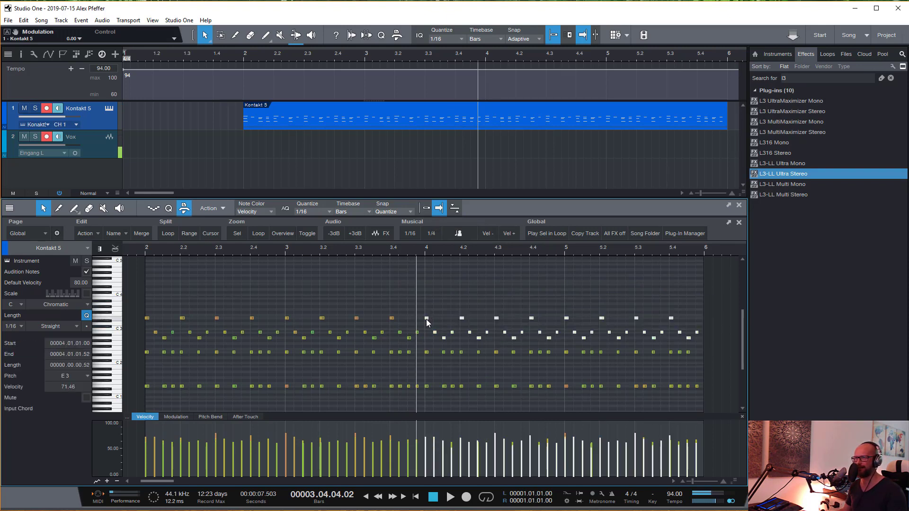
left_click_drag(429, 303, 428, 285, "ctrl")
key("f")
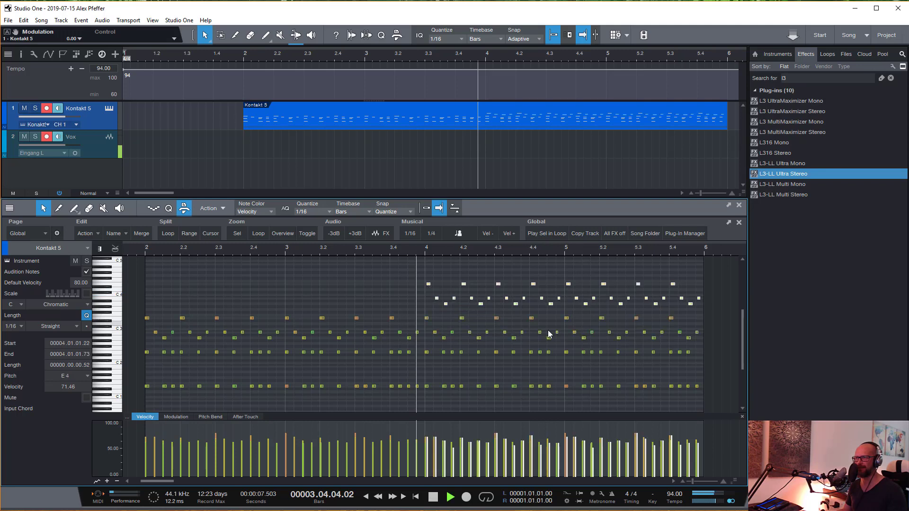
key("space")
key("space")
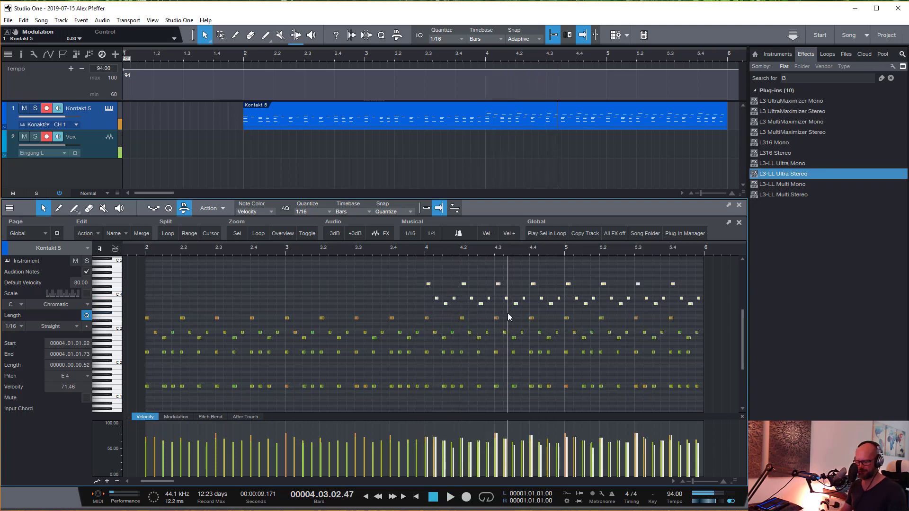
- Undo the off-grid note copy and turn snap back on in the note editor
key("ctrl+z")
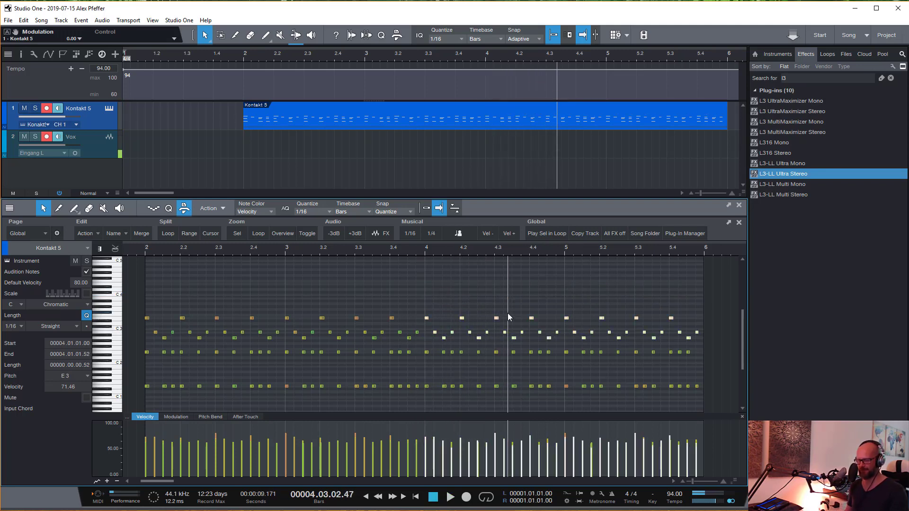
key("f")
left_click(433, 287)
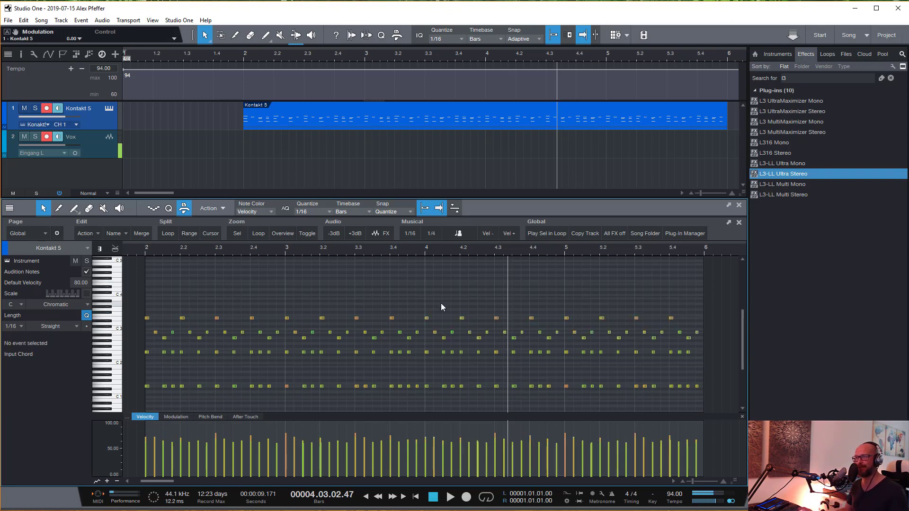
left_click_drag(424, 301, 730, 356)
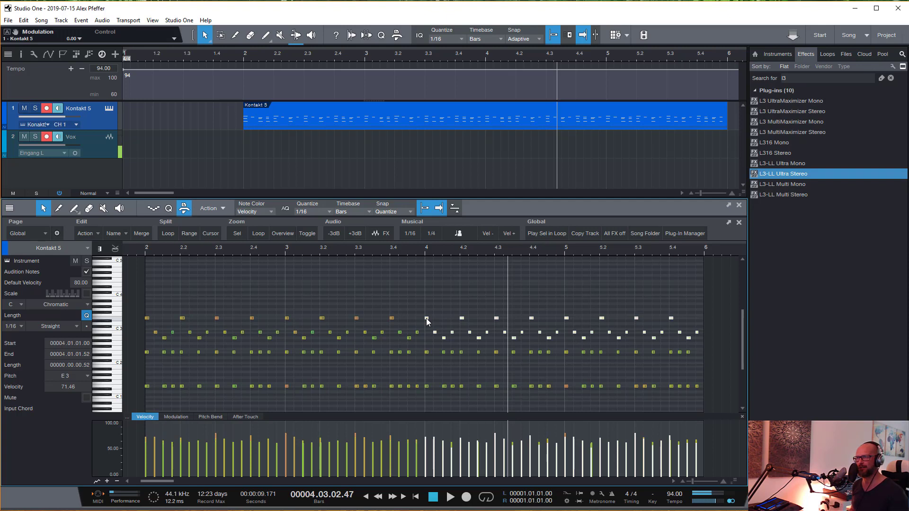
left_click(440, 272)
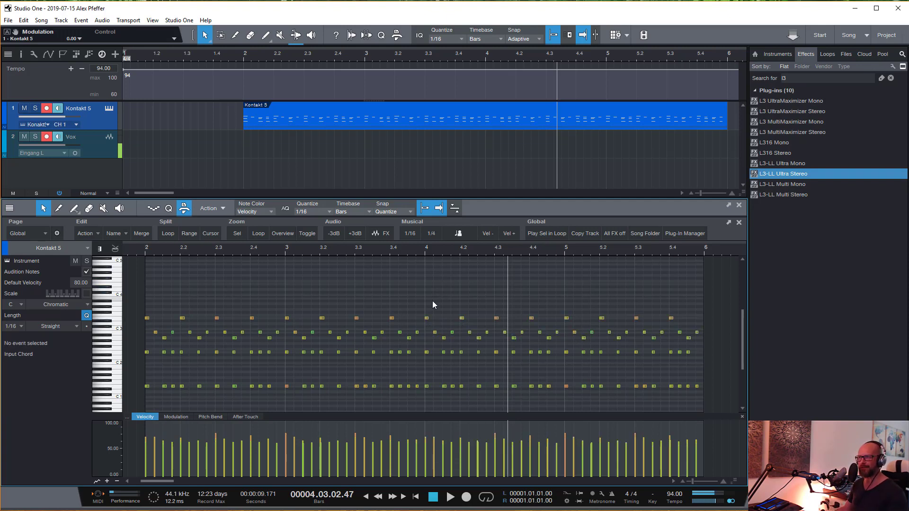
left_click_drag(426, 300, 718, 343)
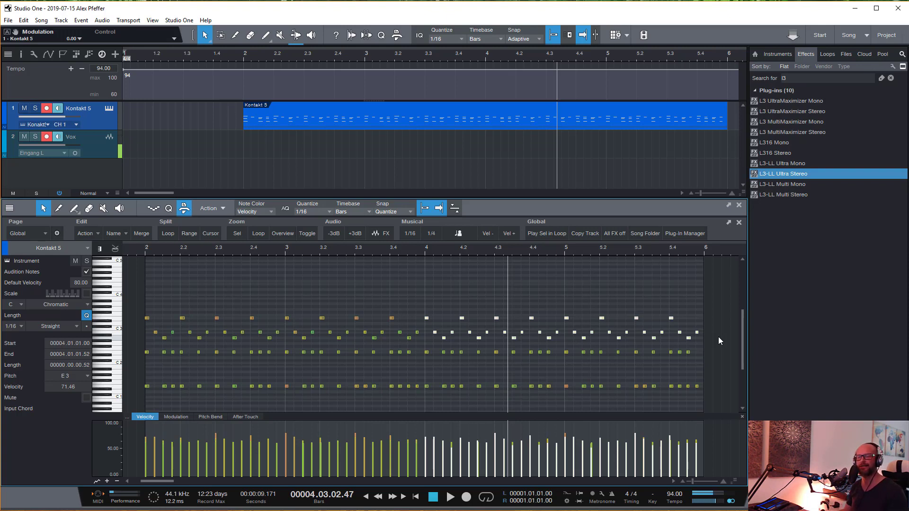
left_click(430, 297)
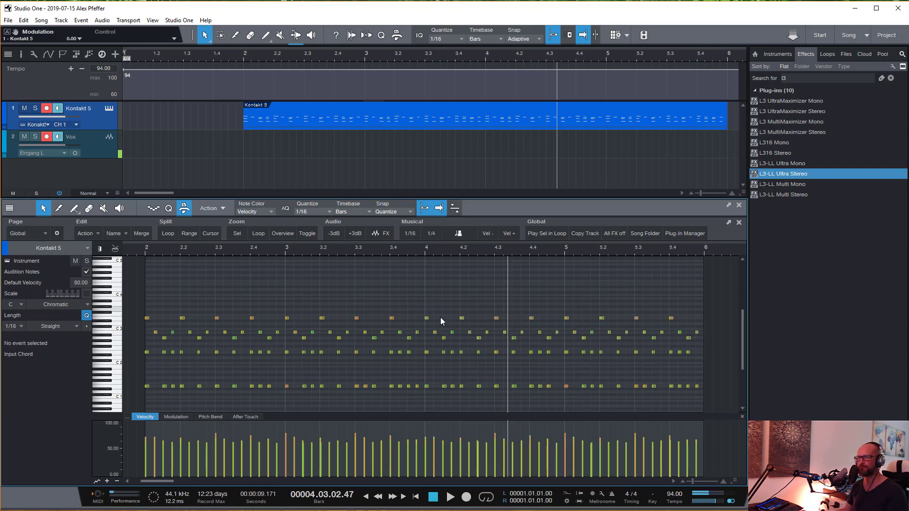
left_click_drag(424, 292, 720, 346)
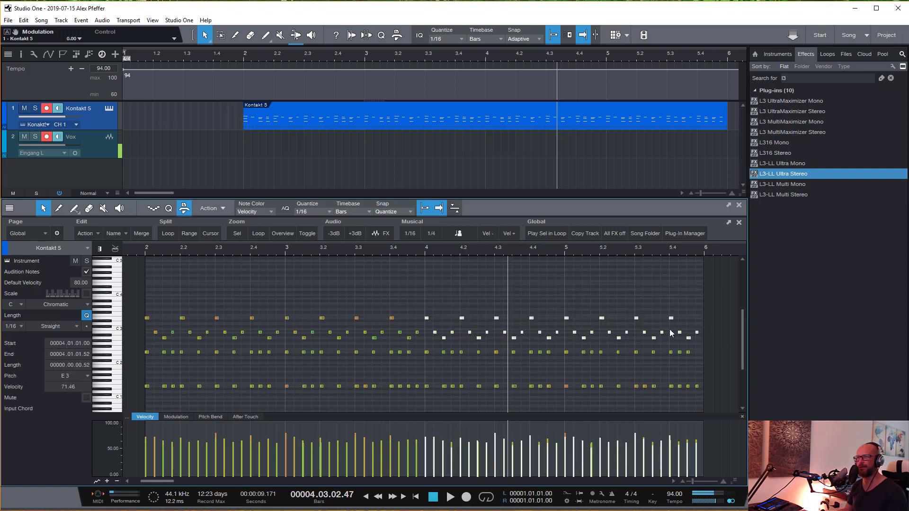
left_click(443, 299)
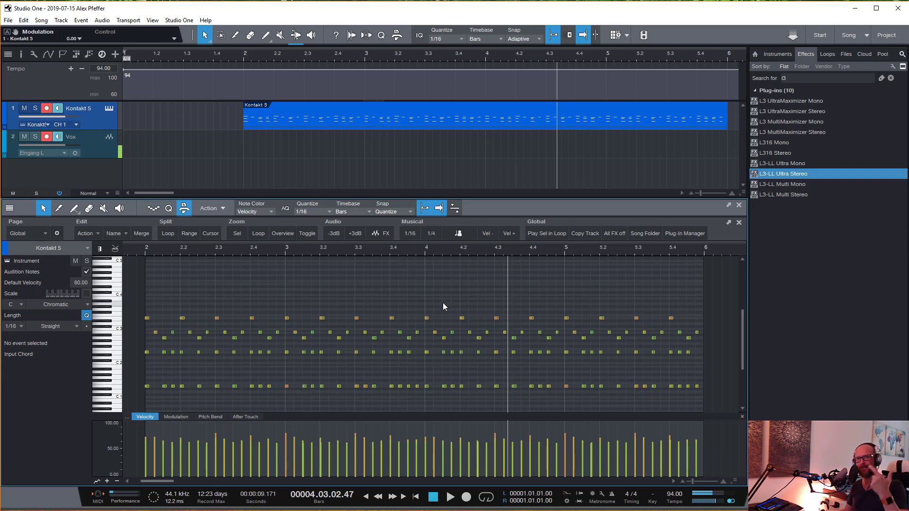
- Try pasting a copy of the upper notes of bars 4 and 5 with the playhead at 4.02.03.00, and undo the paste
left_click(501, 249)
left_click(488, 249)
left_click(481, 249)
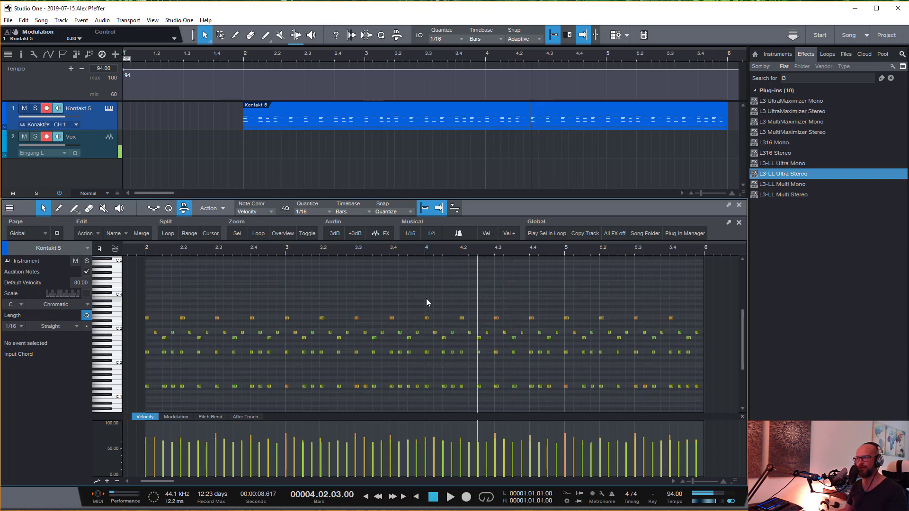
left_click_drag(426, 298, 715, 346)
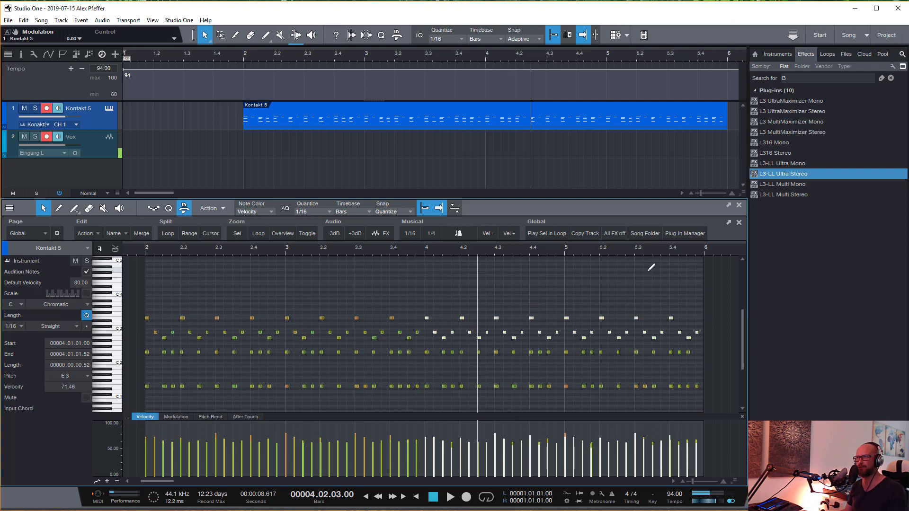
key("ctrl+v")
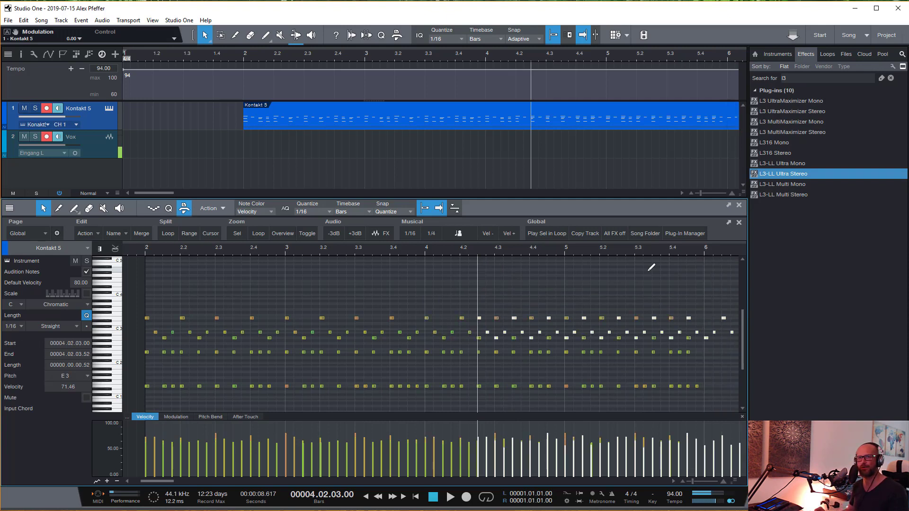
key("ctrl+z")
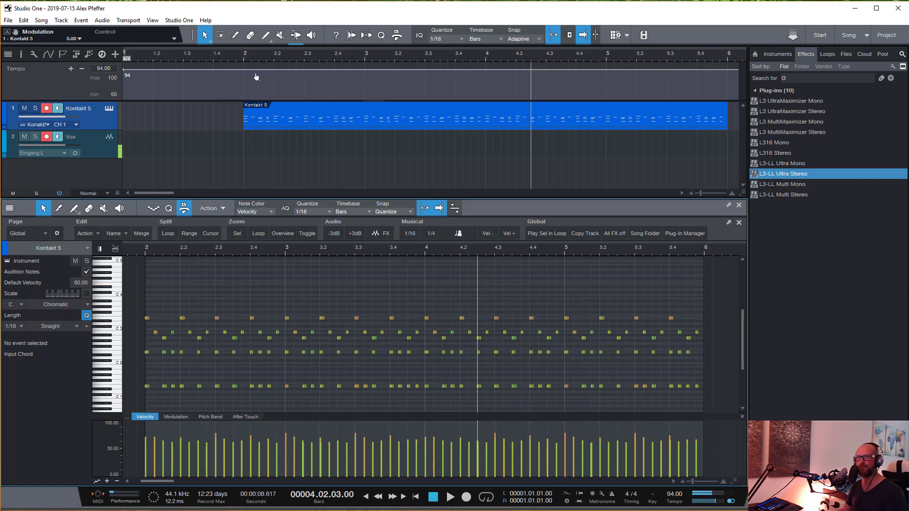
- Open the Macro Organizer and start a new, empty macro for editing
left_click(186, 20)
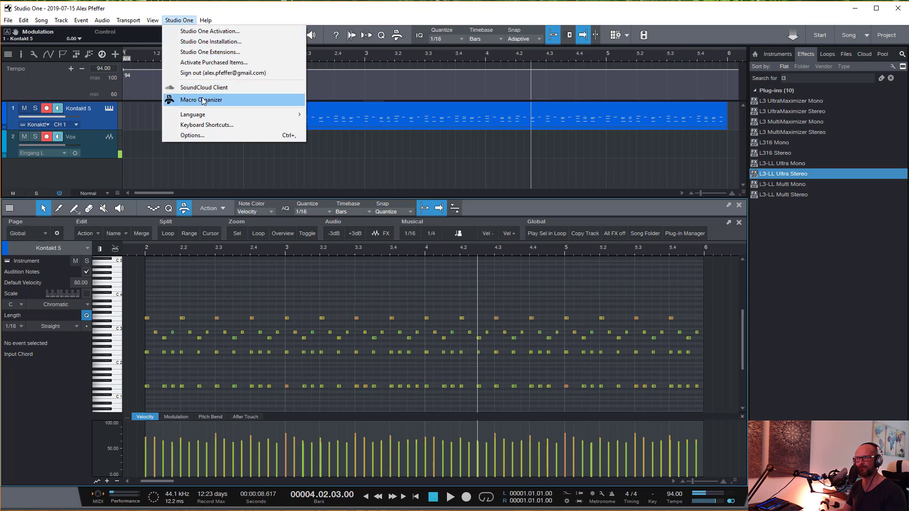
left_click(180, 100)
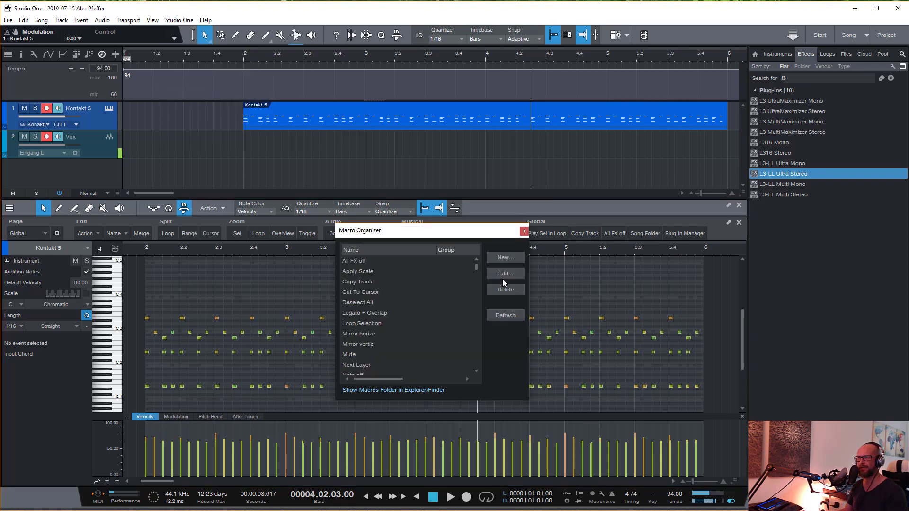
left_click(503, 257)
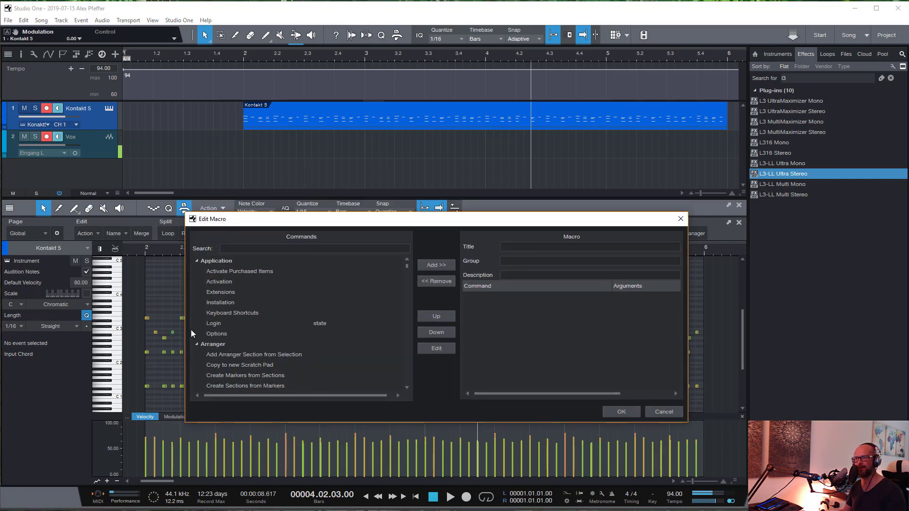
mouse_move(407, 267)
left_mouse_down()
mouse_move(406, 383)
mouse_move(405, 252)
left_mouse_up()
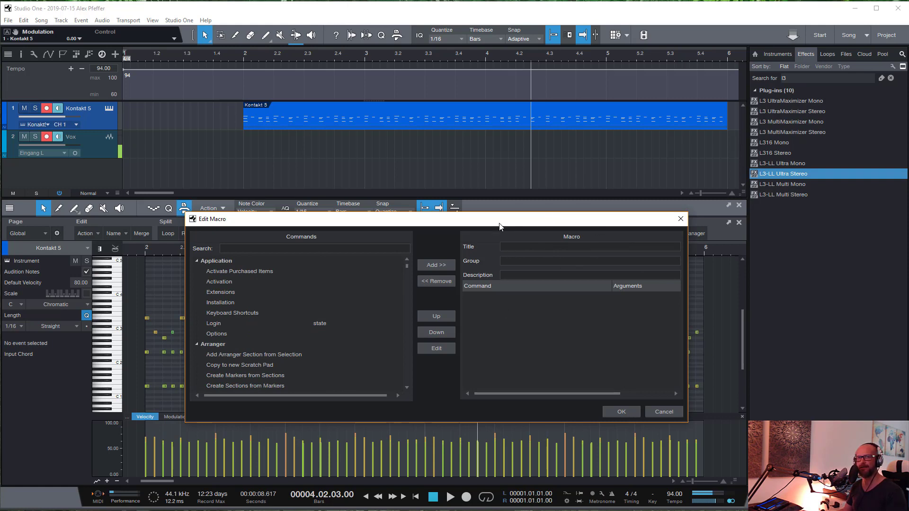
- Title the new macro "Copy Octave"
left_click(581, 247)
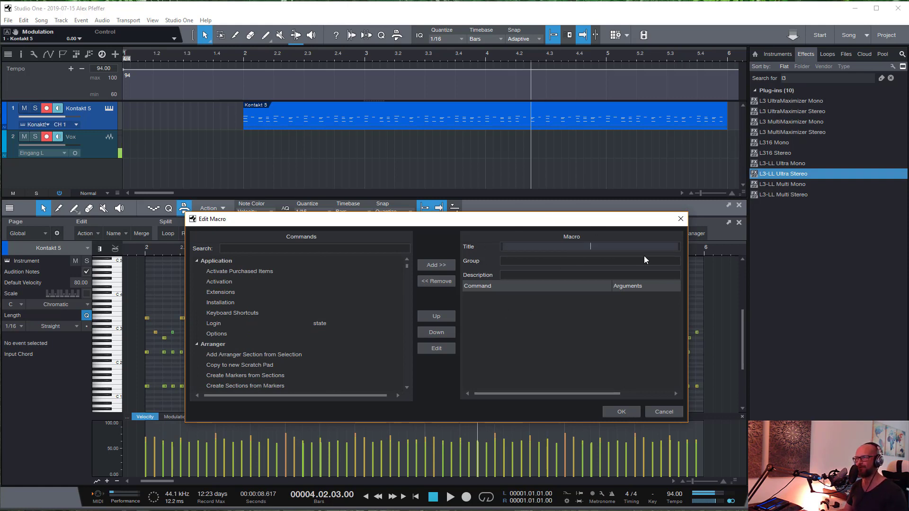
type("Copy Oc")
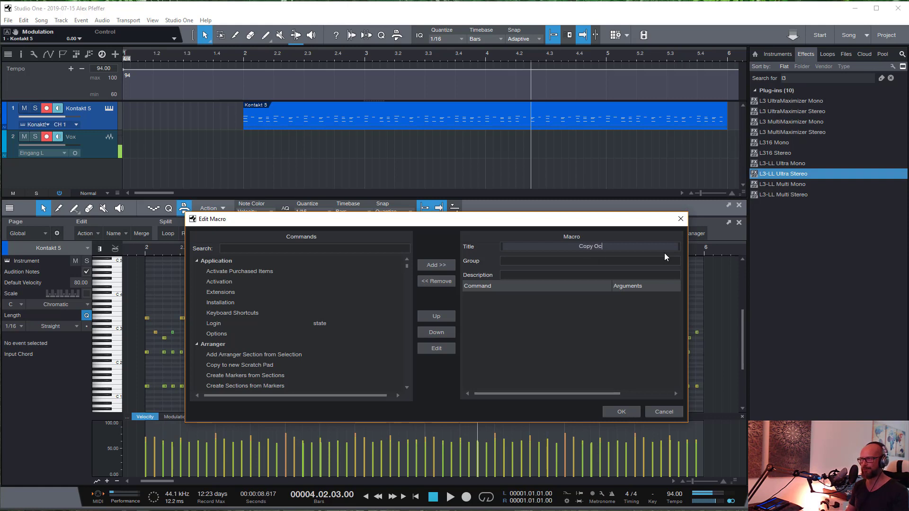
type("tave")
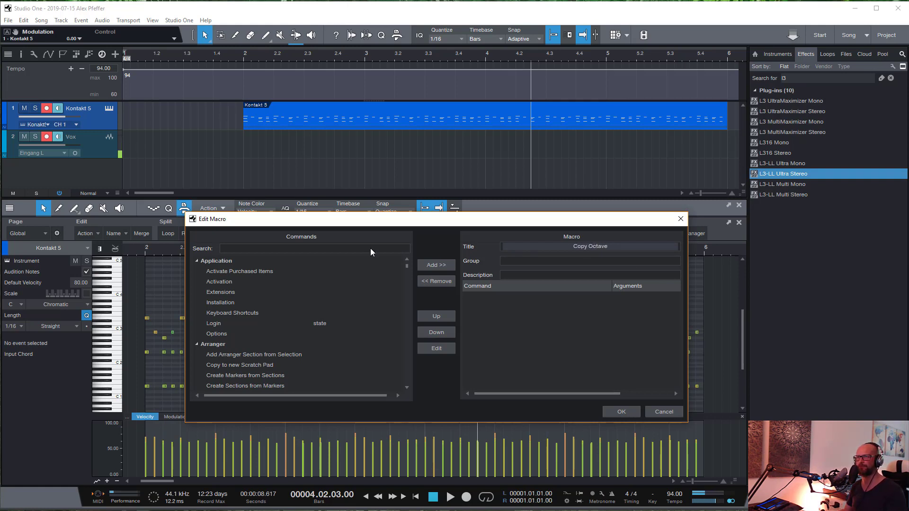
- Find the Edit commands Copy and Paste at Original Position and add them to the macro in that order
left_click(328, 249)
type("copy")
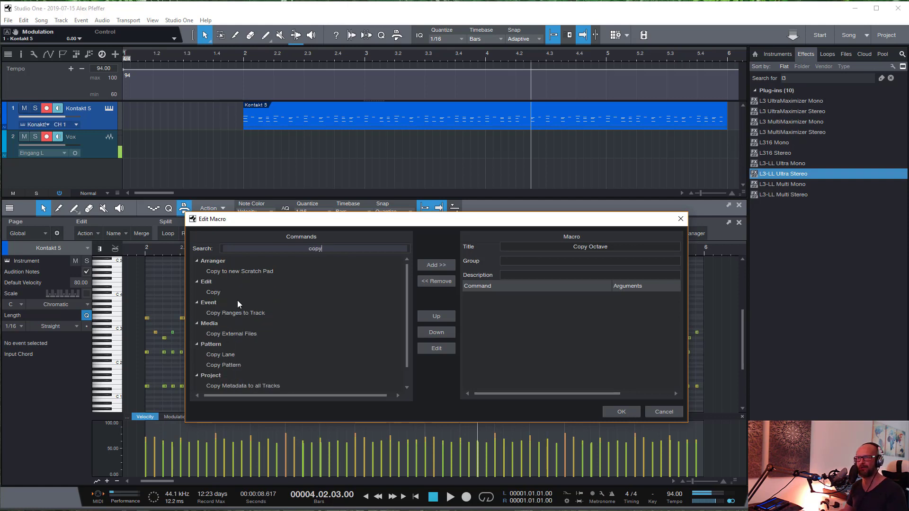
left_click(232, 292)
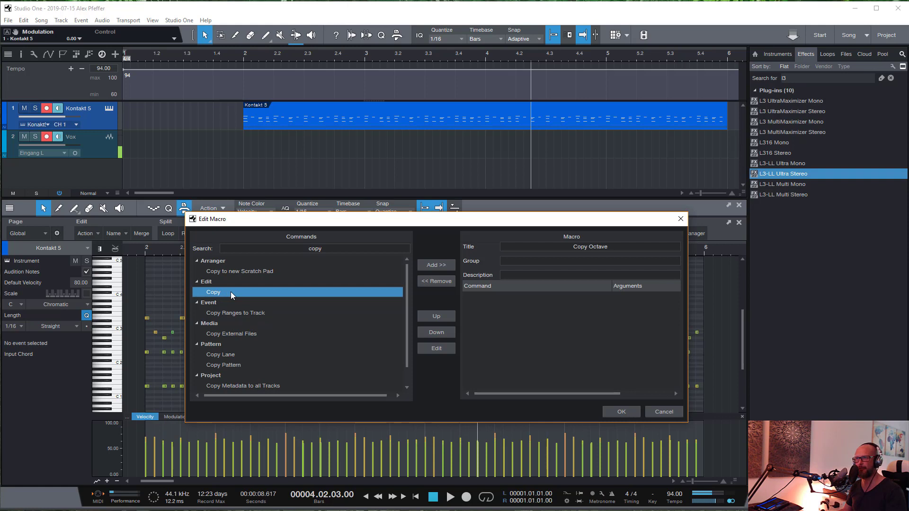
left_click(431, 266)
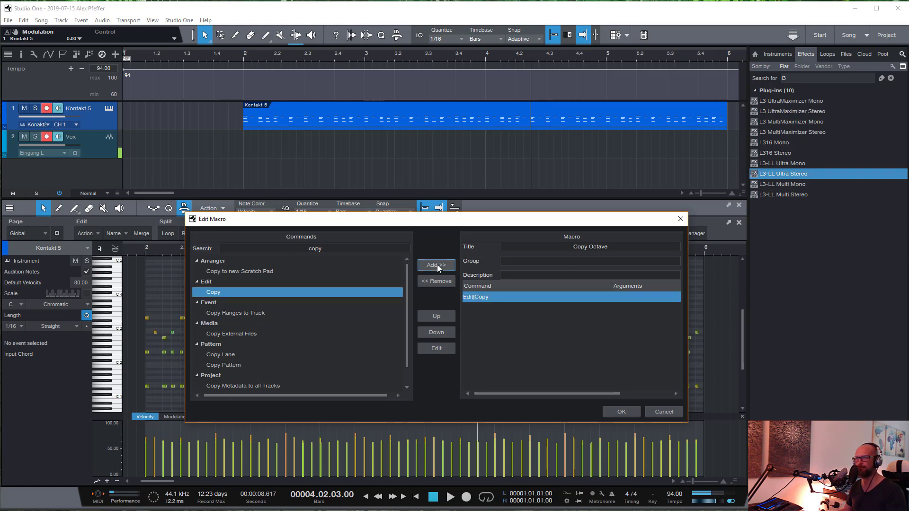
left_click(317, 250)
type("paste")
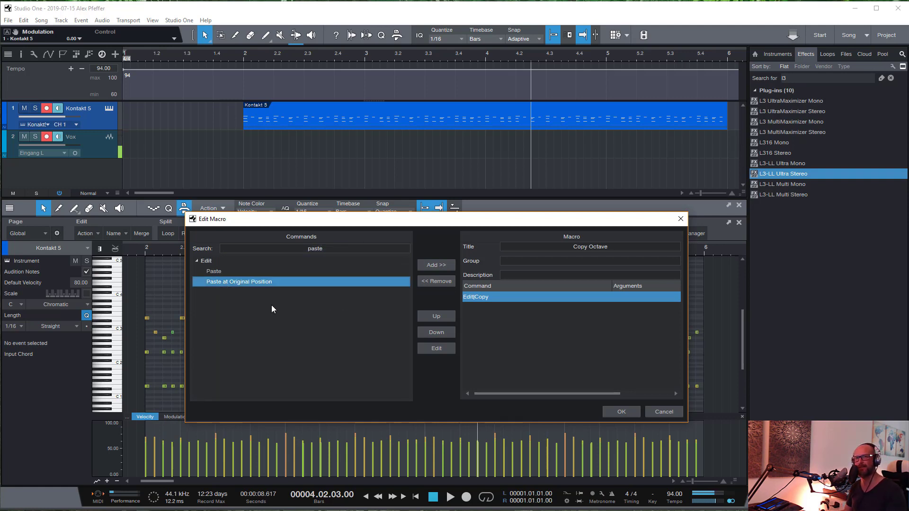
left_click(439, 264)
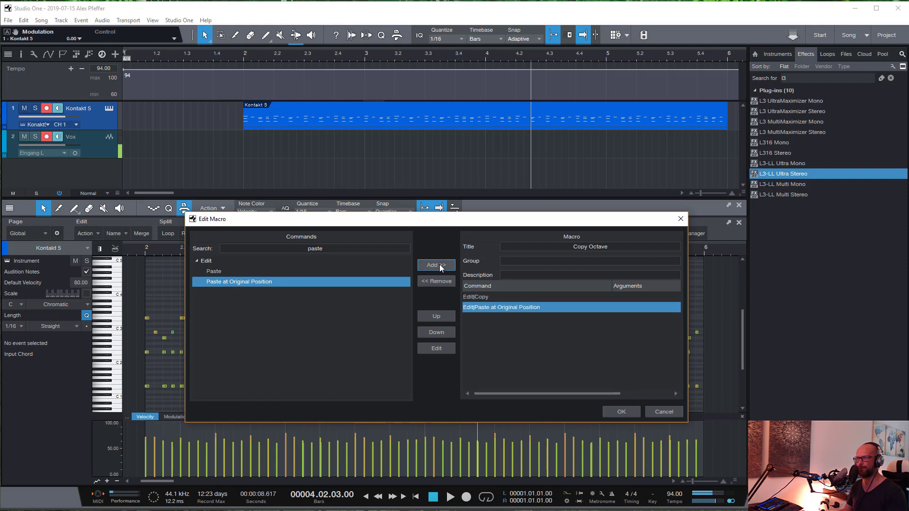
- Find the Navigation command Up Extend and add it as the macro's third command
double_click(325, 248)
type("extend")
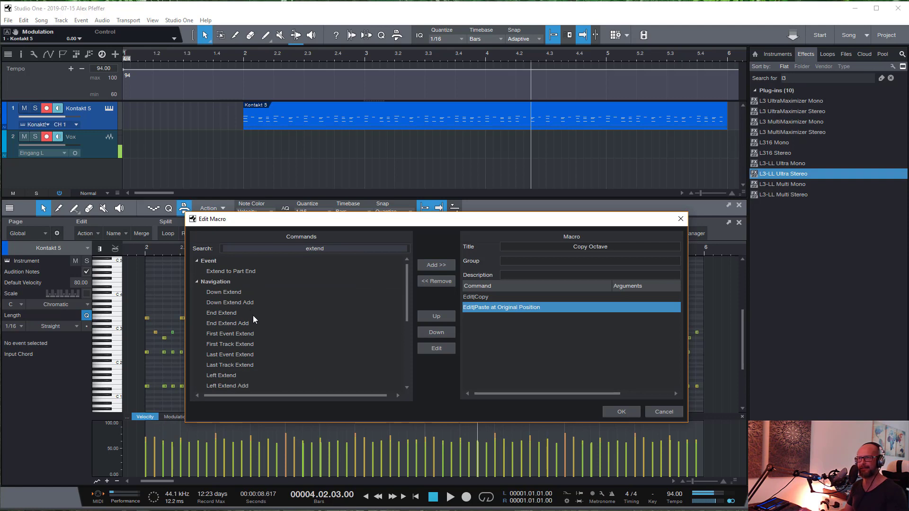
type(" up")
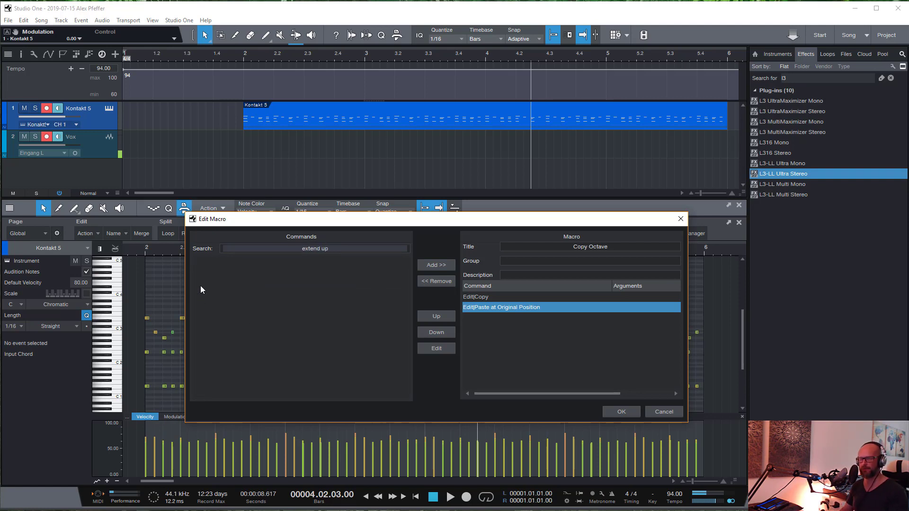
key("ctrl+a")
type("up exten")
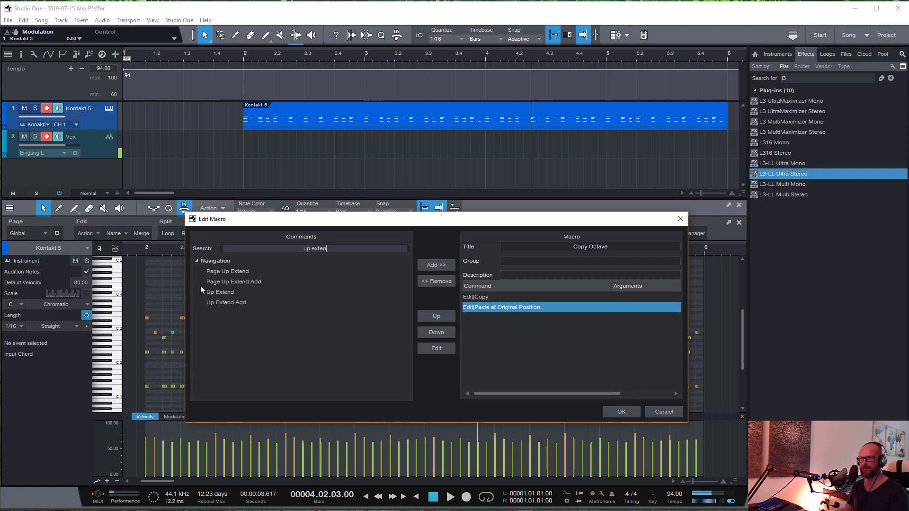
left_click(222, 292)
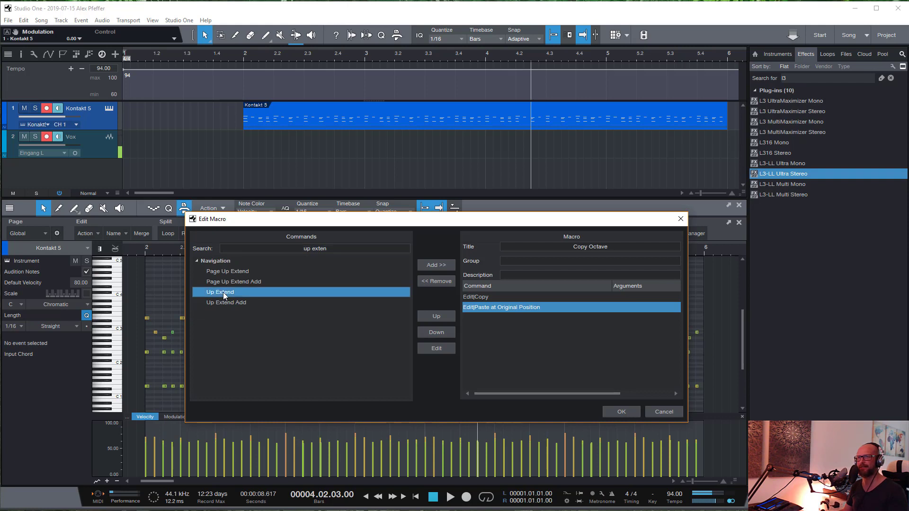
double_click(223, 292)
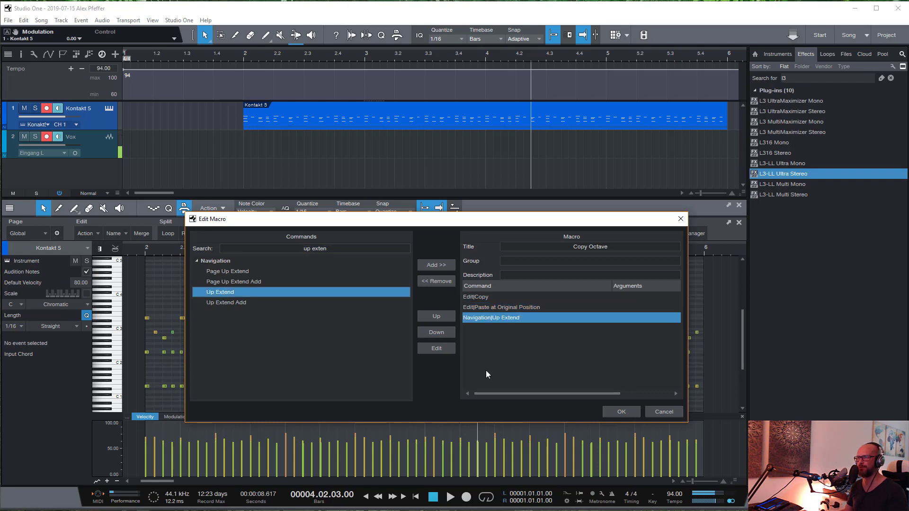
left_click(502, 345)
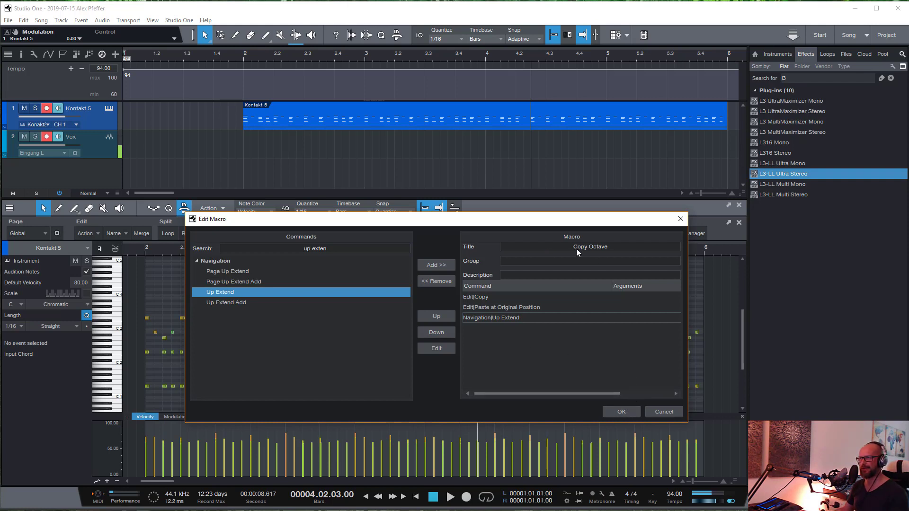
- Go through the macro's three commands, save the Copy Octave macro, and close the Macro Organizer
left_click(488, 297)
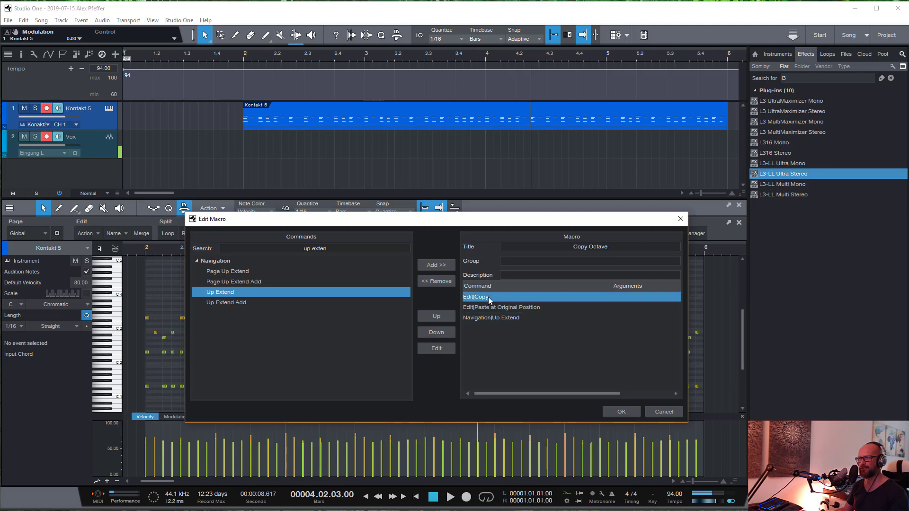
left_click(493, 307)
left_click(502, 318)
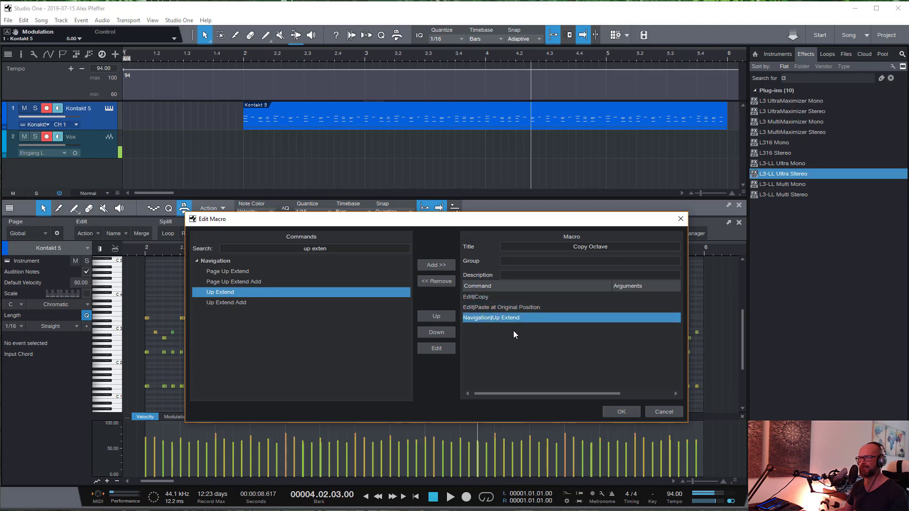
left_click(620, 412)
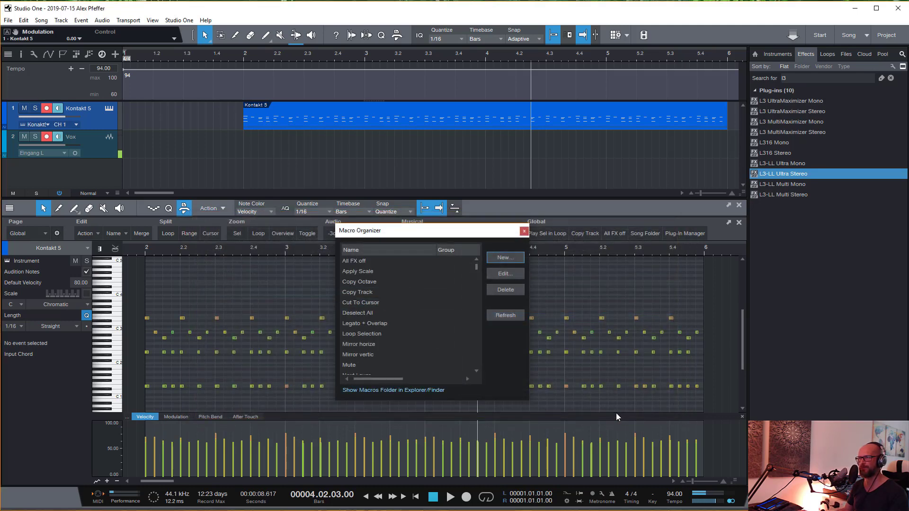
left_click(369, 282)
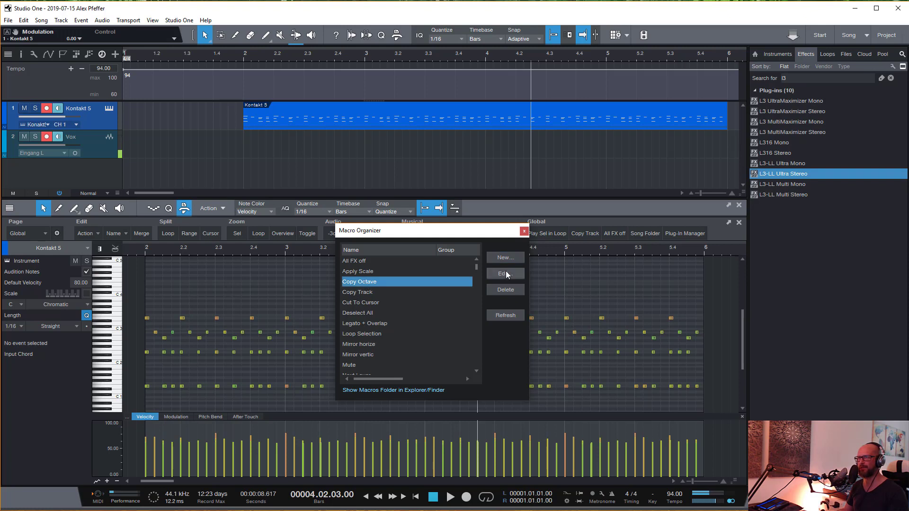
left_click(524, 231)
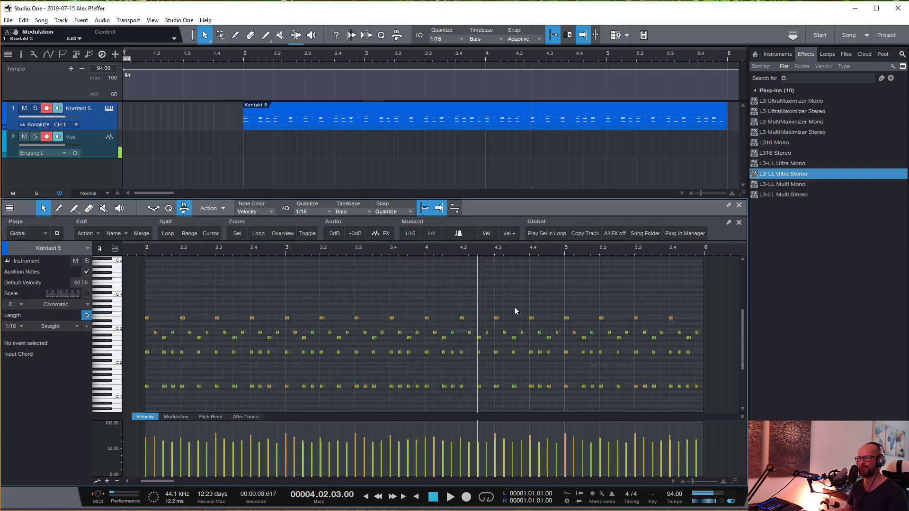
- Select the upper notes of bars 4 and 5 in the note editor
left_click_drag(425, 300, 717, 342)
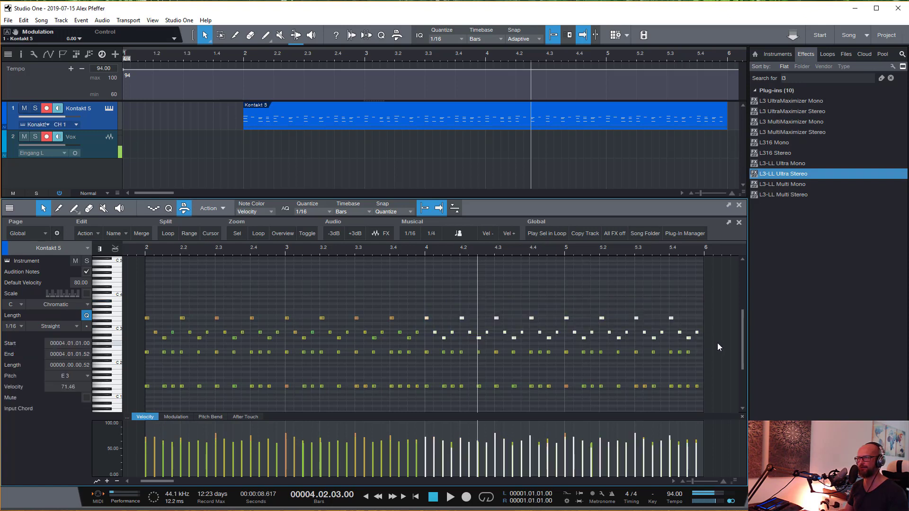
left_click(684, 369)
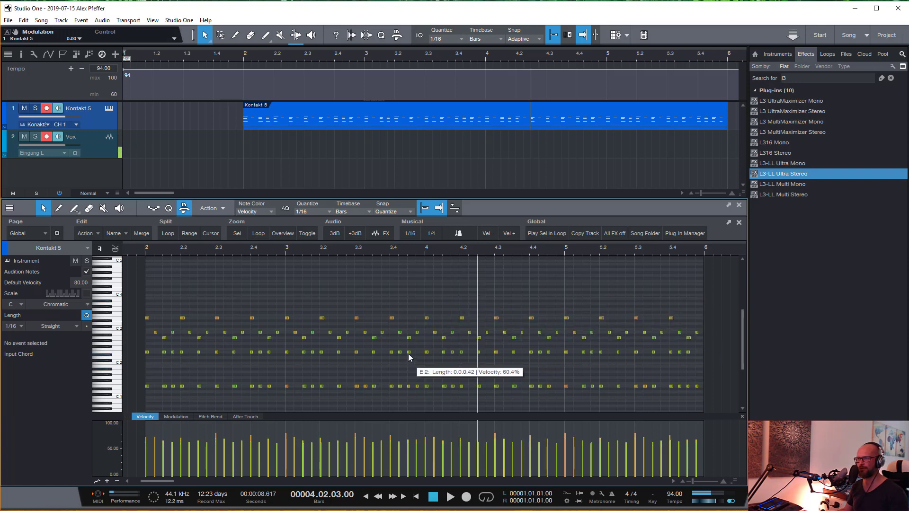
left_click_drag(408, 354, 417, 353)
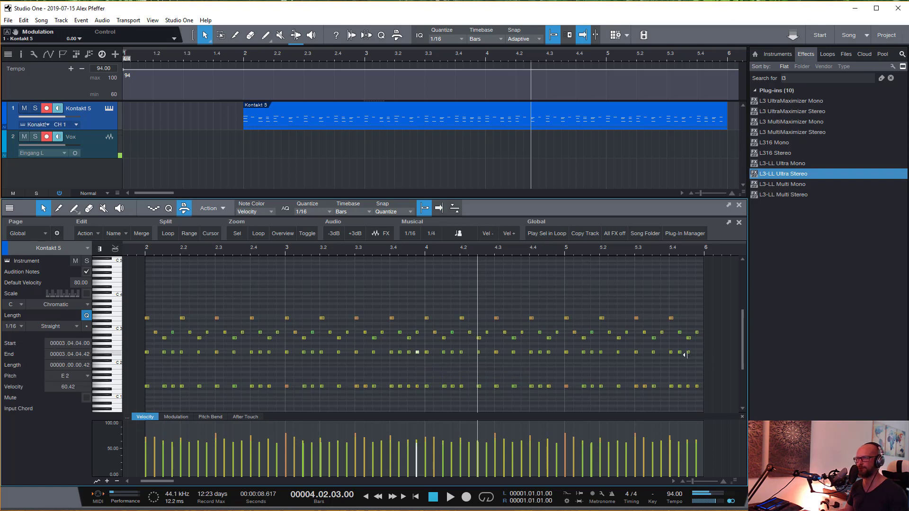
left_click_drag(689, 353, 697, 353)
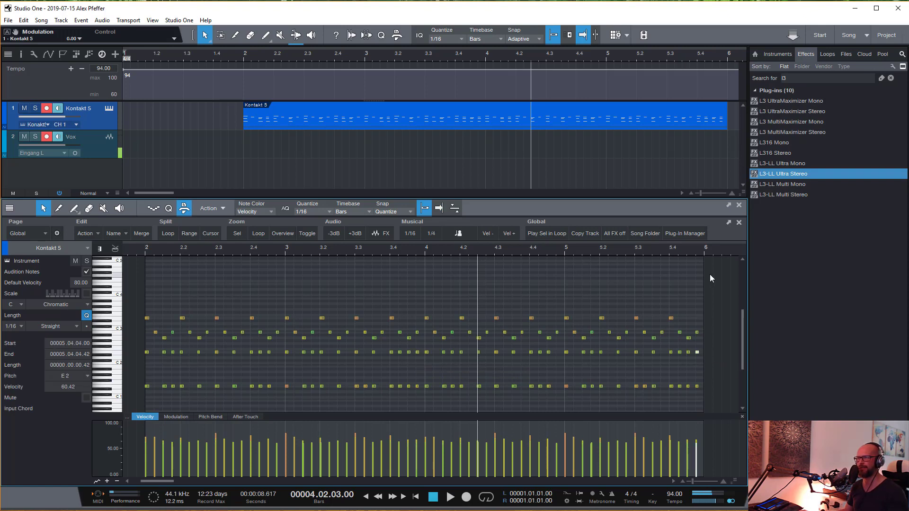
left_click_drag(425, 297, 724, 339)
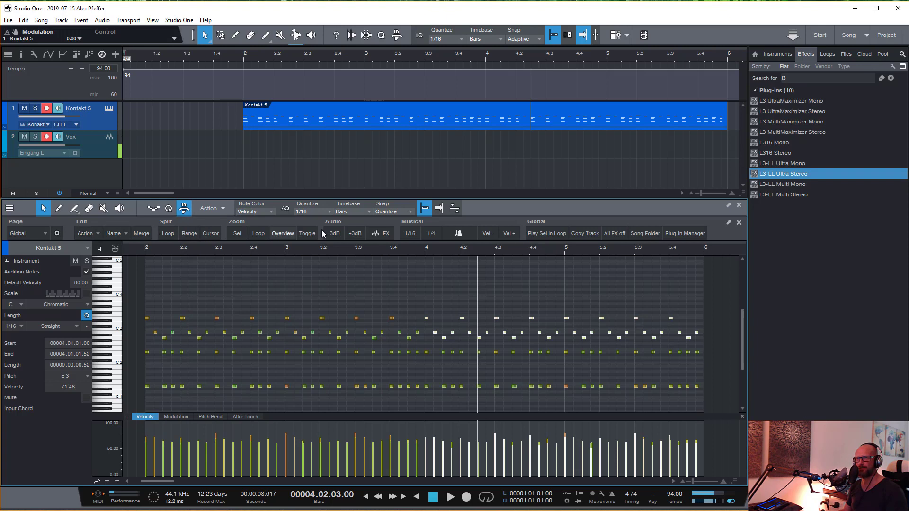
- Hide the macro toolbar in the note editor and show it again
left_click(184, 209)
left_click(184, 210)
left_click(184, 209)
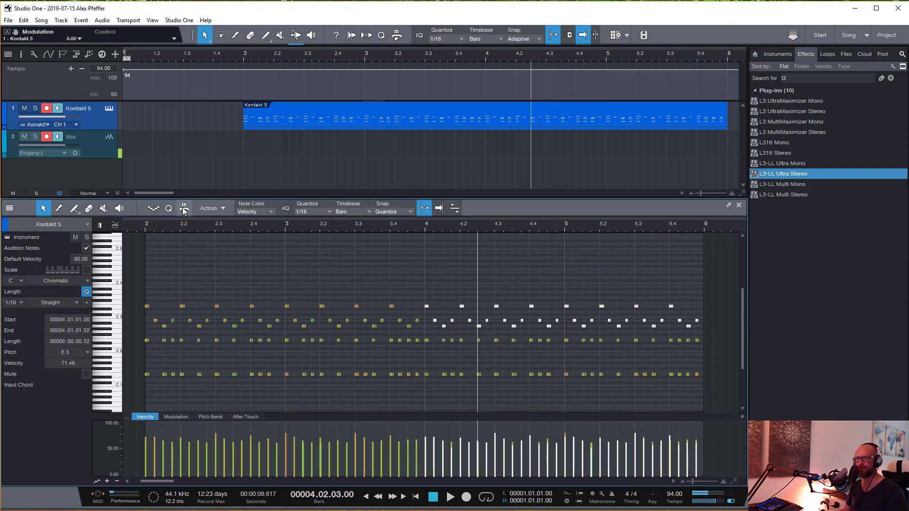
left_click(184, 210)
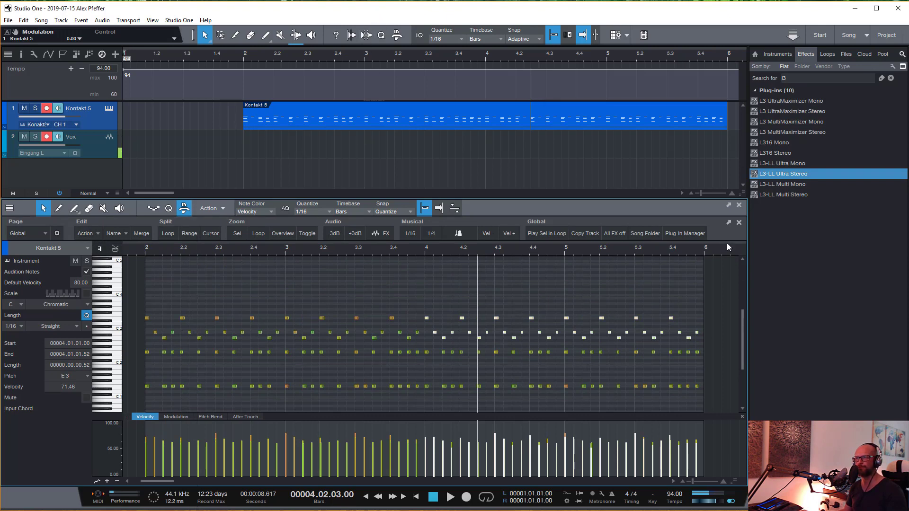
- Try the Copy Octave macro on the selected upper notes of bars 4 and 5
left_click(89, 234)
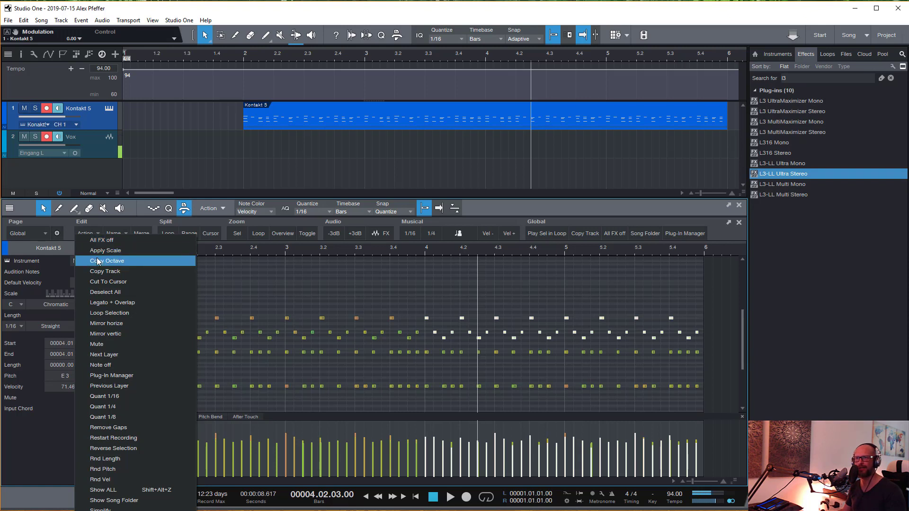
left_click(93, 231)
left_click(92, 233)
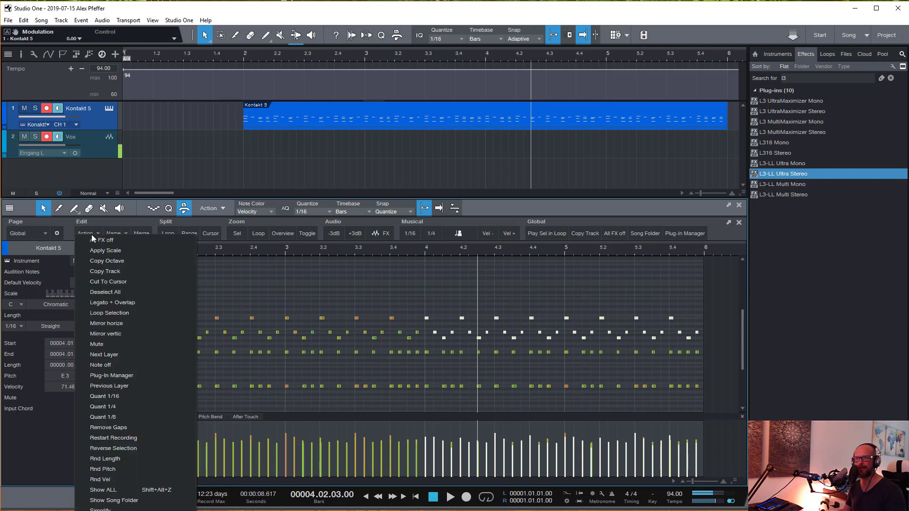
left_click(106, 262)
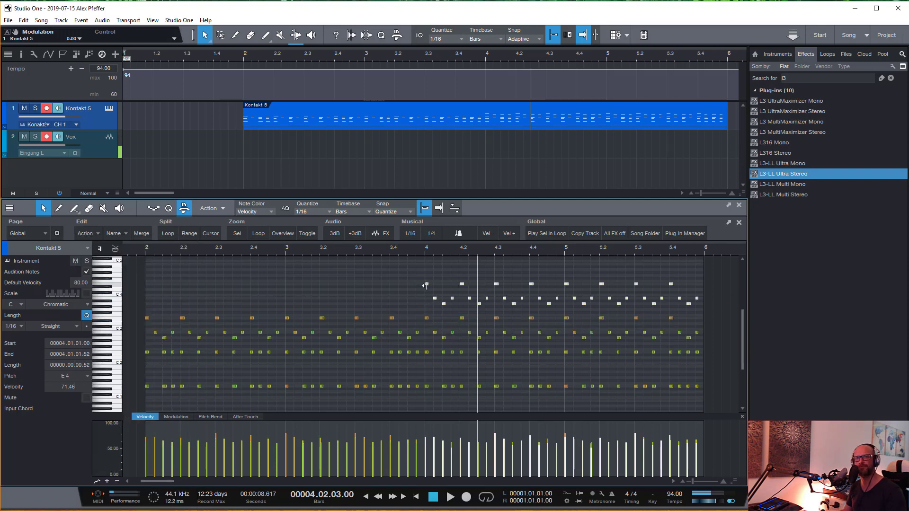
mouse_move(426, 285)
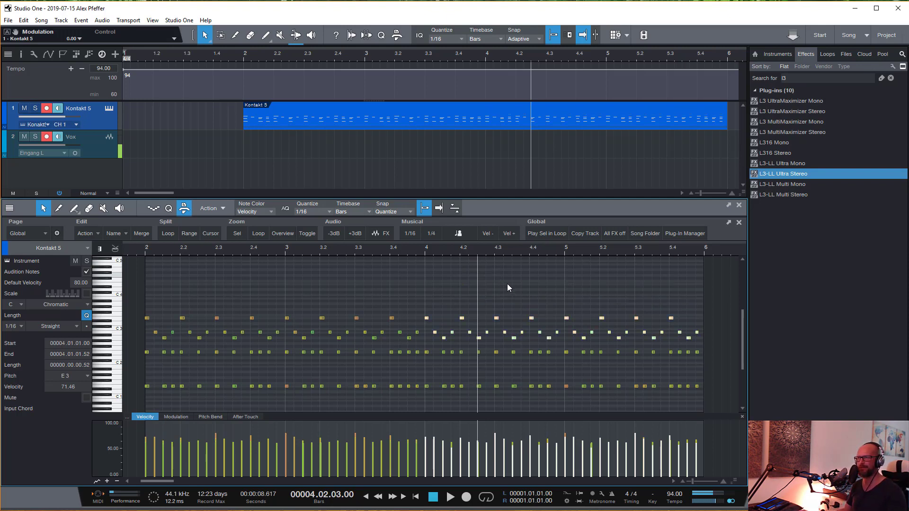
- Reselect the upper notes of bars 4 and 5, run the Copy Octave macro on them, and undo the copy
left_click(454, 290)
left_click_drag(425, 299, 722, 345)
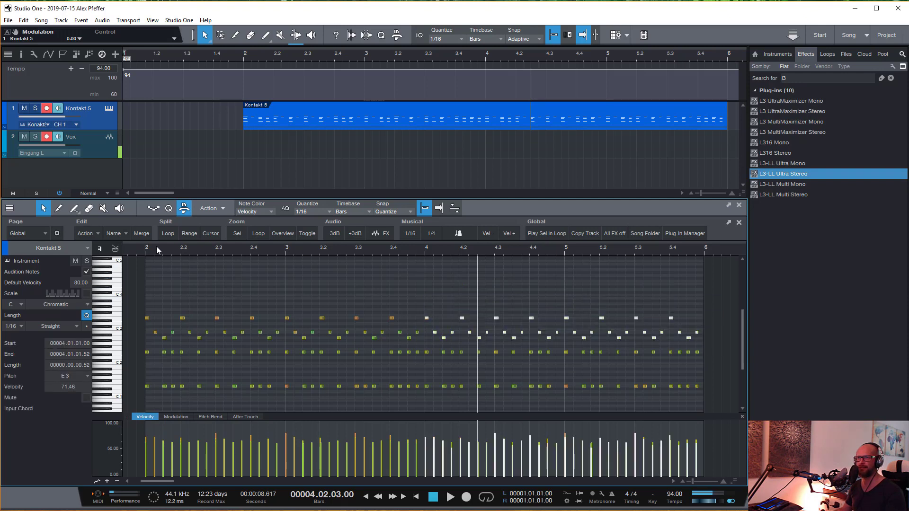
left_click(92, 234)
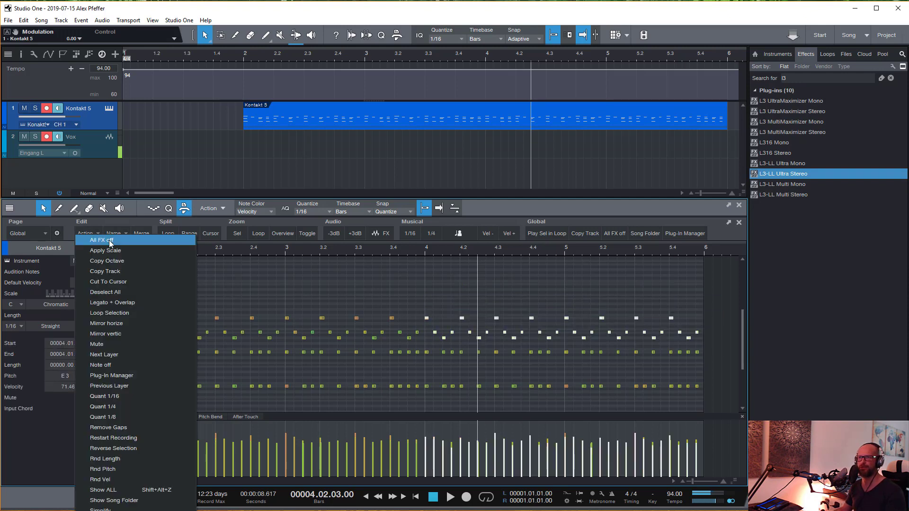
left_click(117, 261)
left_click(377, 279)
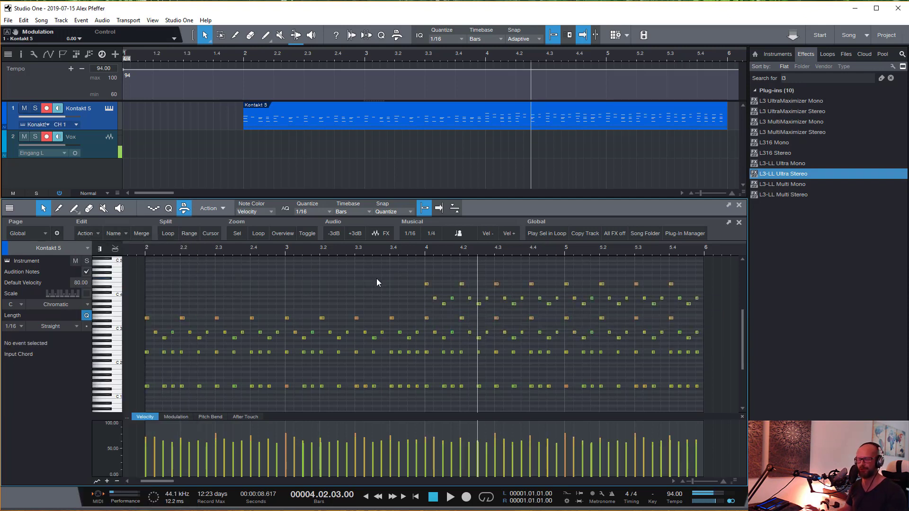
key("ctrl+z")
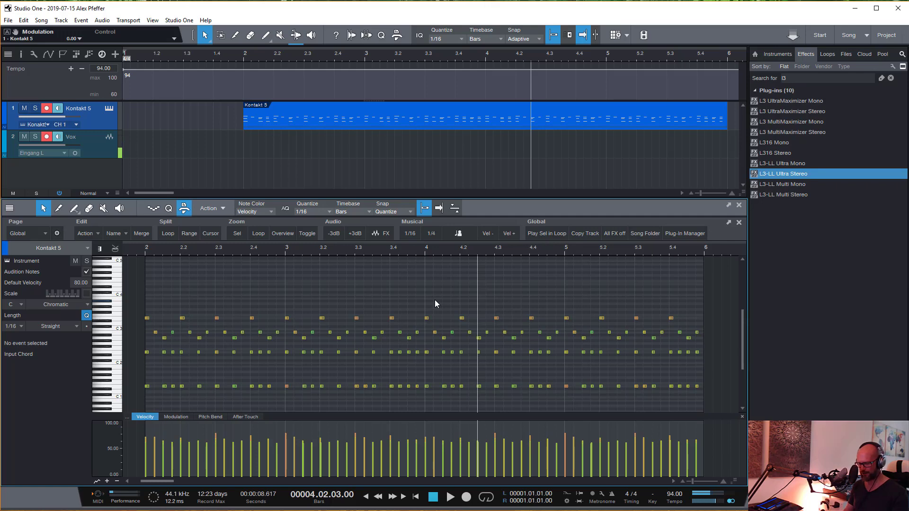
- Open the keyboard shortcut options, search the commands for "copy oc", and select the Copy Octave macro
key("ctrl+comma")
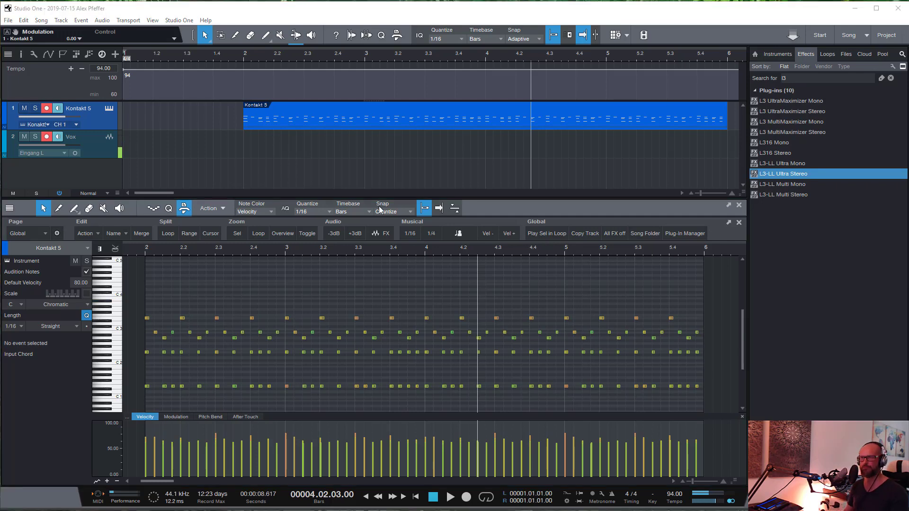
left_click(579, 115)
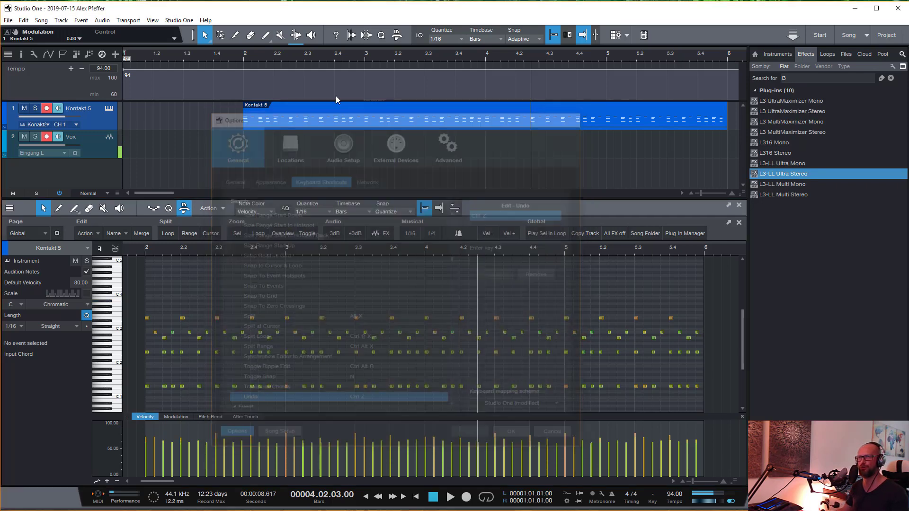
left_click(178, 22)
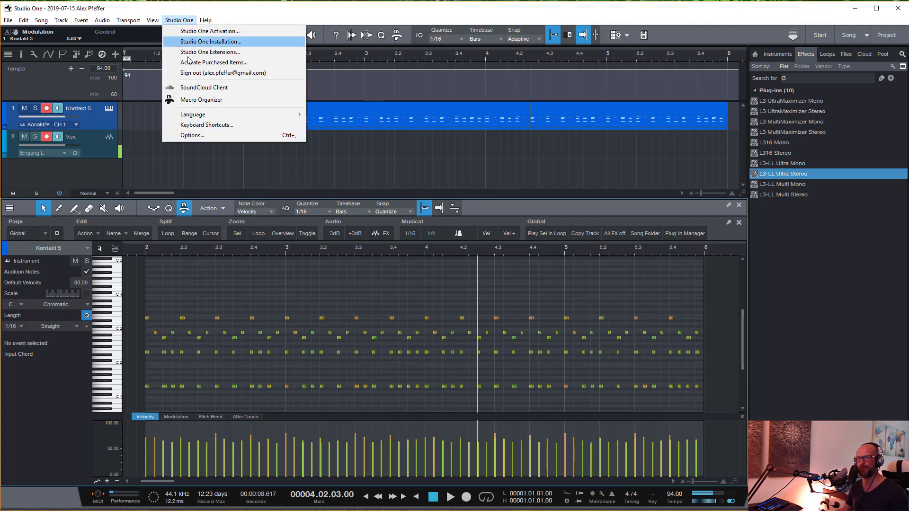
left_click(193, 133)
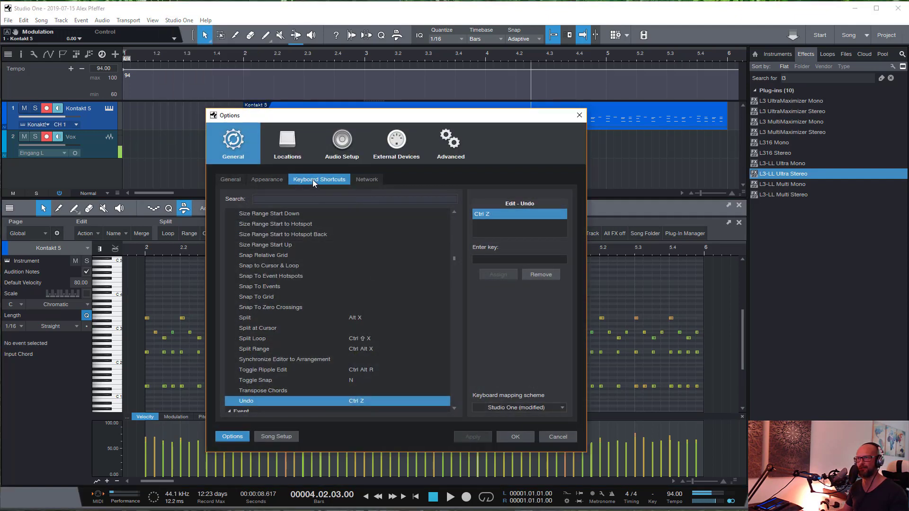
left_click(337, 199)
type("copy oc")
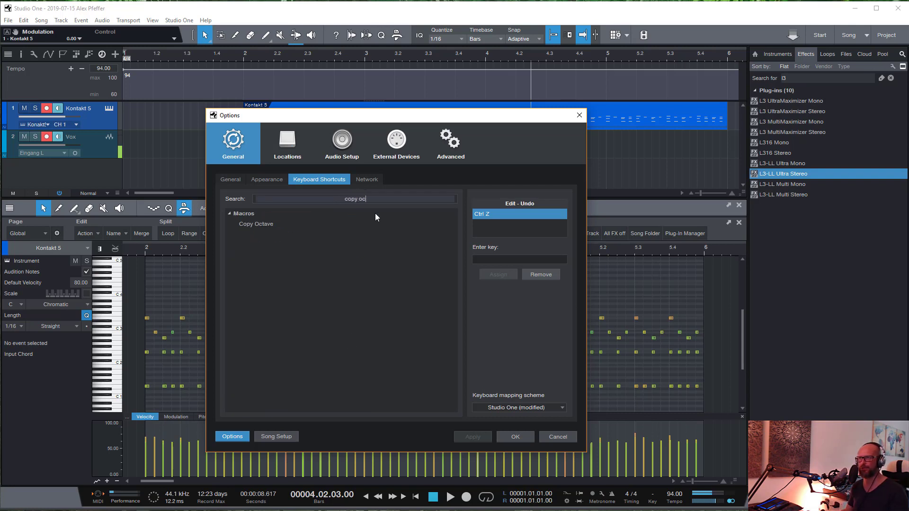
left_click(258, 228)
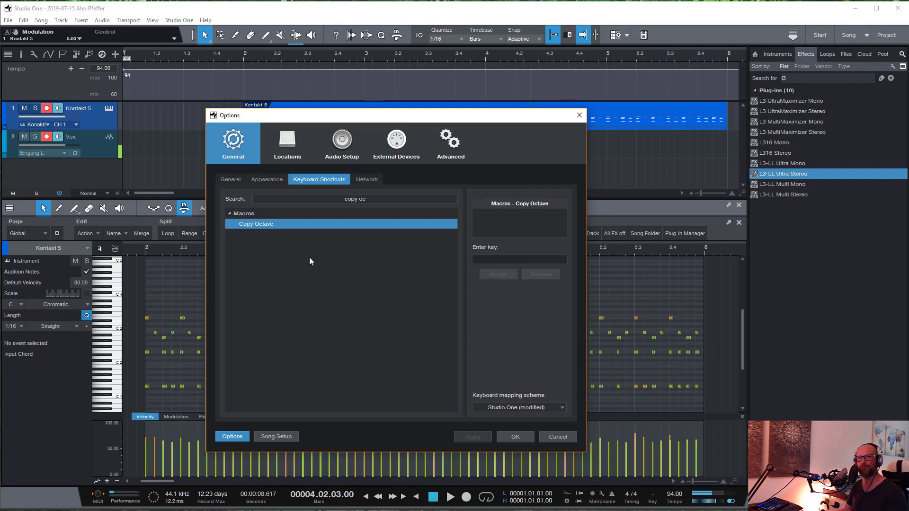
- Change the command search to "copy oct" and reselect the Copy Octave macro
left_click(379, 200)
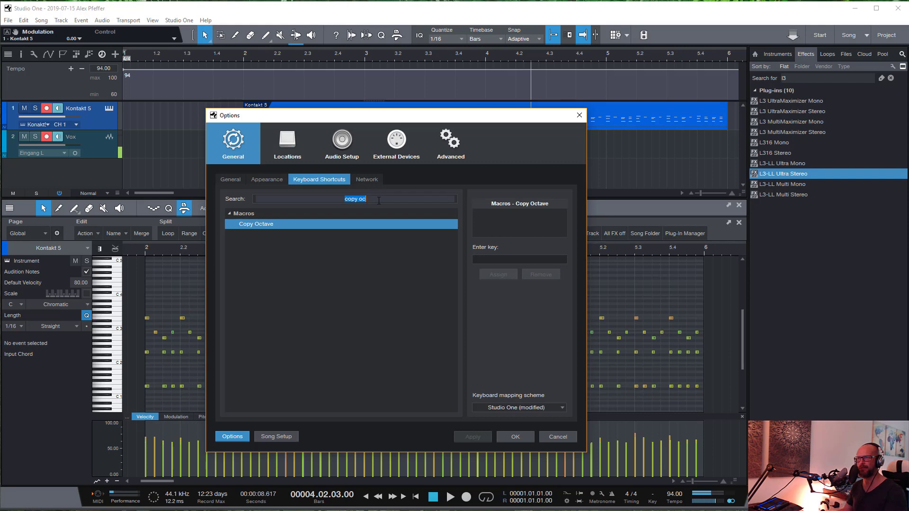
left_click(379, 200)
key("BackSpace")
key("BackSpace")
key("BackSpace")
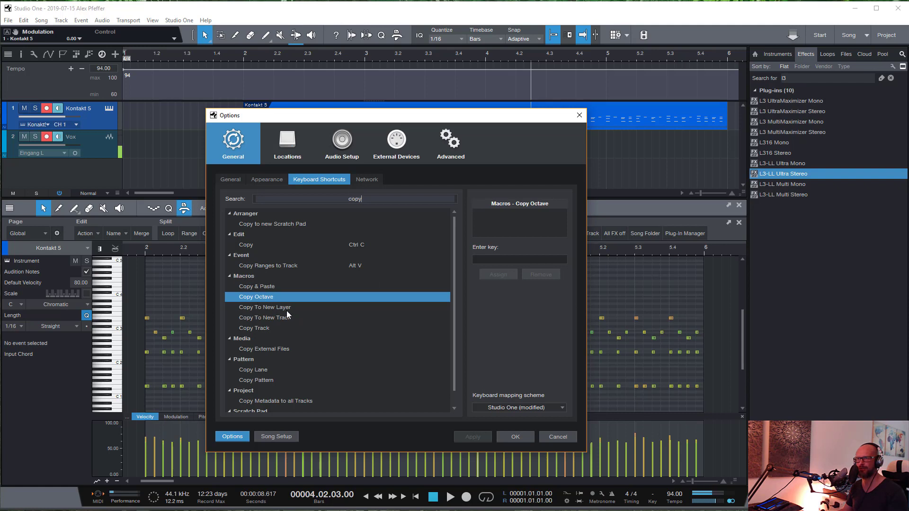
type("oct")
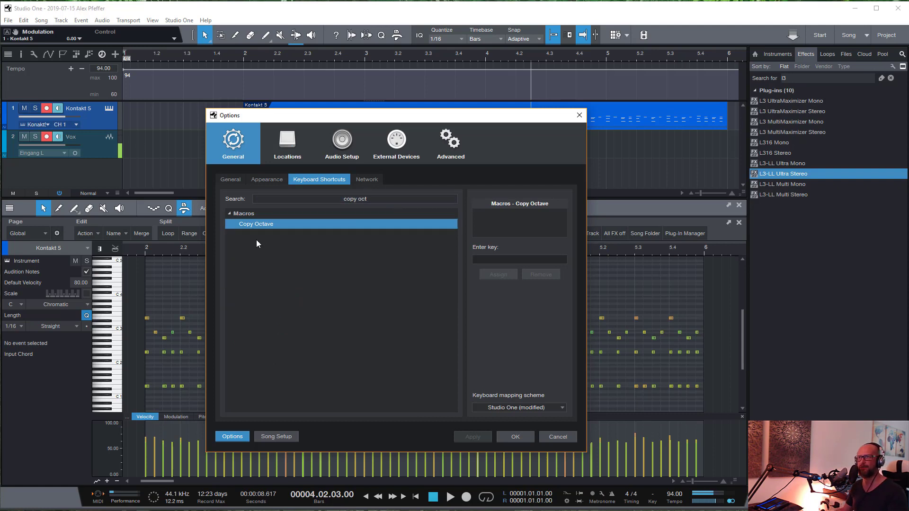
left_click(261, 224)
- Assign NumPad7 as the shortcut for the Copy Octave macro, apply it, and close the options
left_click(519, 259)
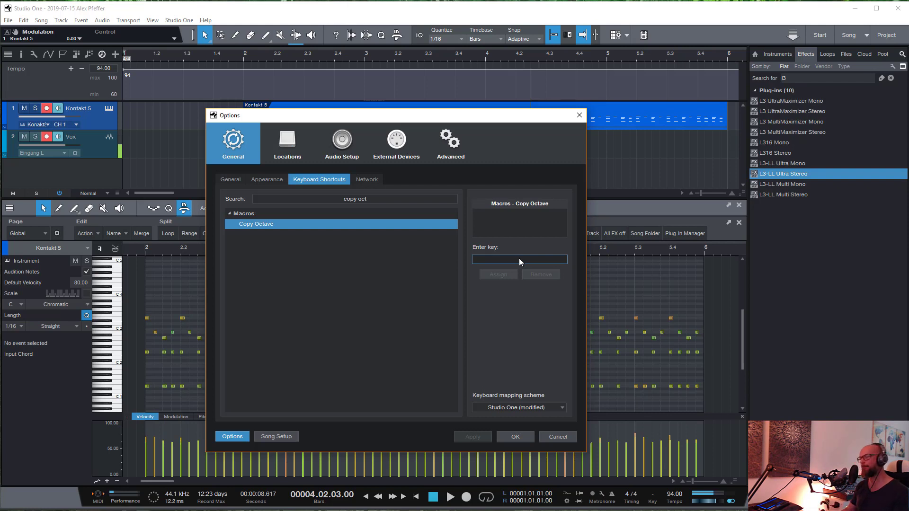
key("KP_7")
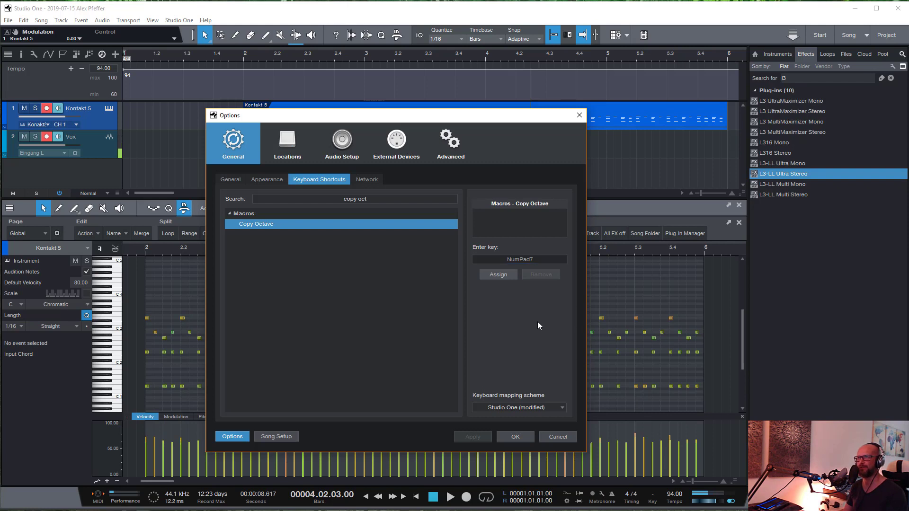
left_click(495, 275)
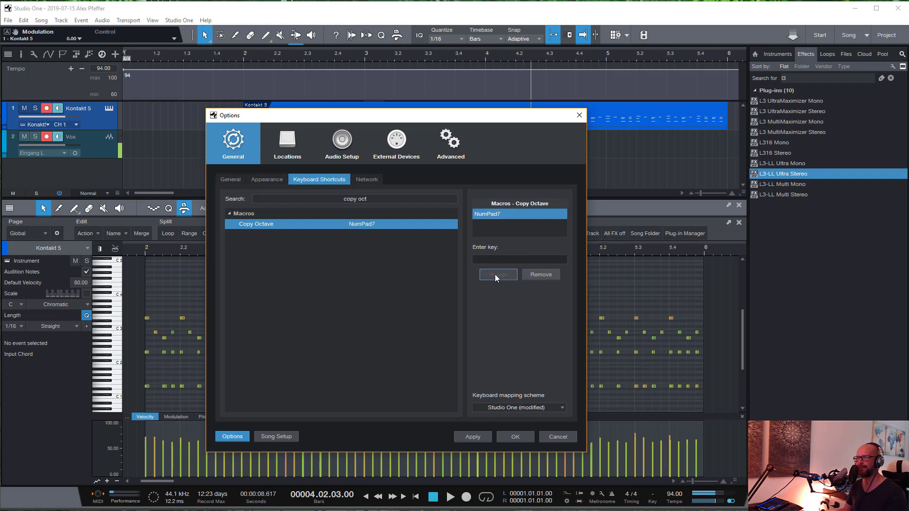
left_click(475, 439)
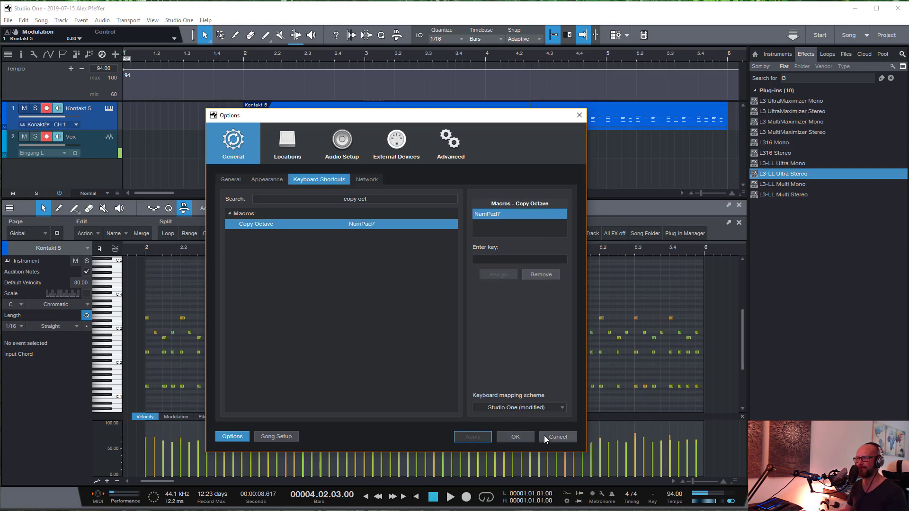
left_click(513, 436)
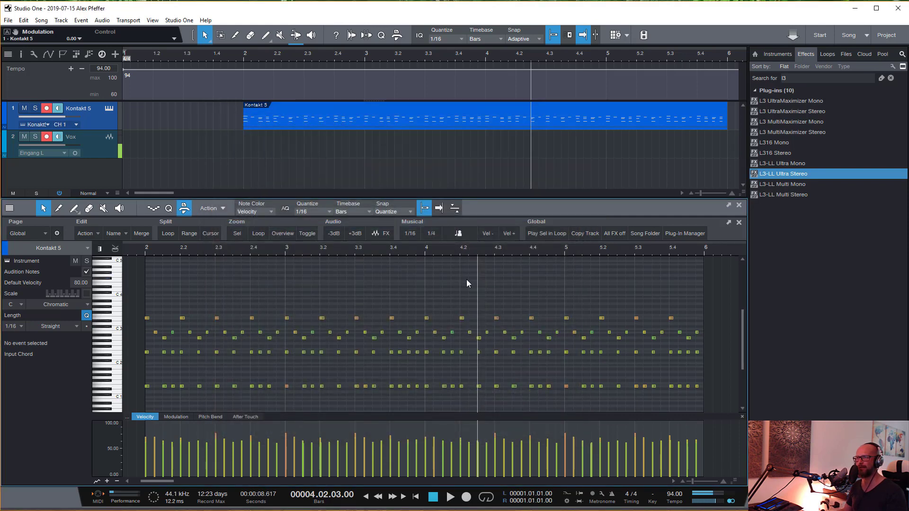
- Copy the upper notes of bars 4 and 5 an octave higher with the Copy Octave macro and play the part from just before bar 2
left_click_drag(425, 299, 725, 342)
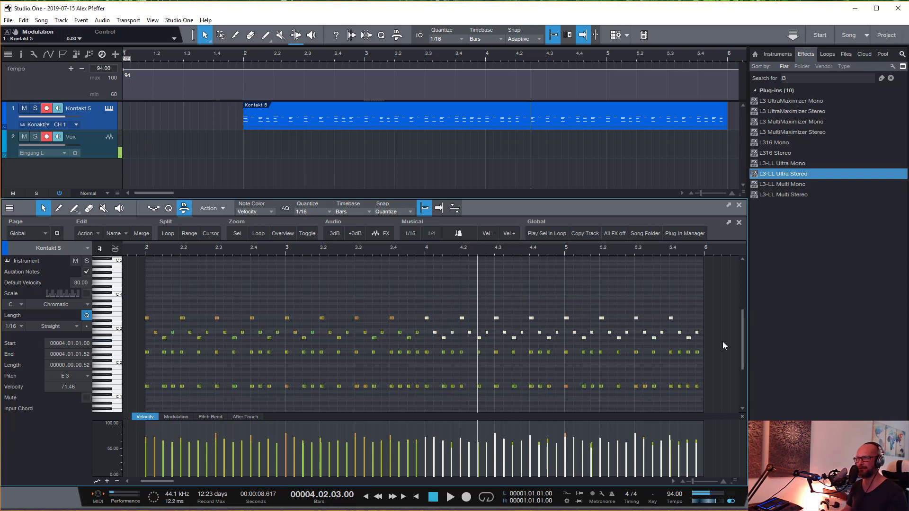
key("shift+alt+Up")
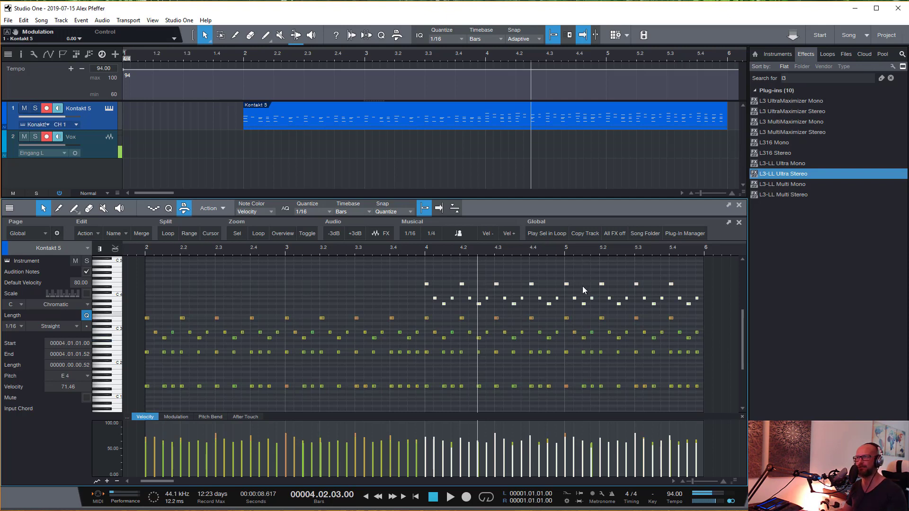
left_click(137, 252)
key("space")
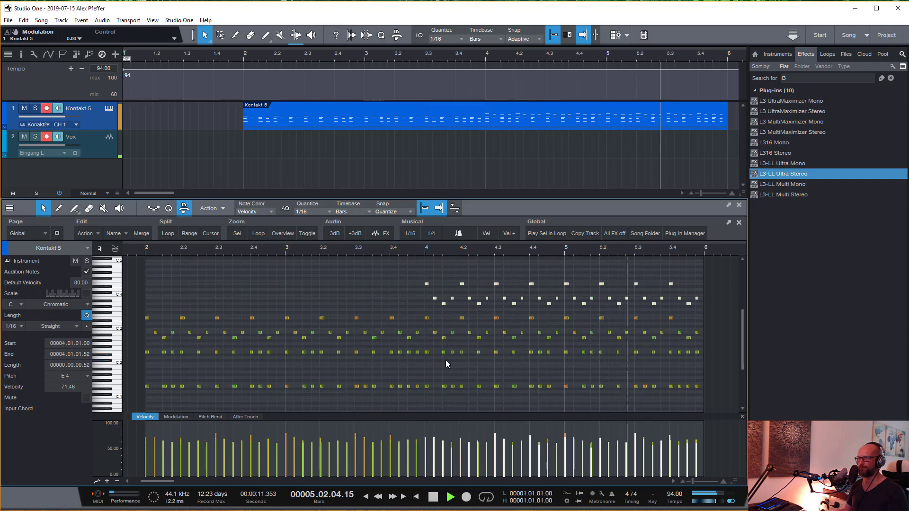
scroll(431, 318, "down", 1)
key("space")
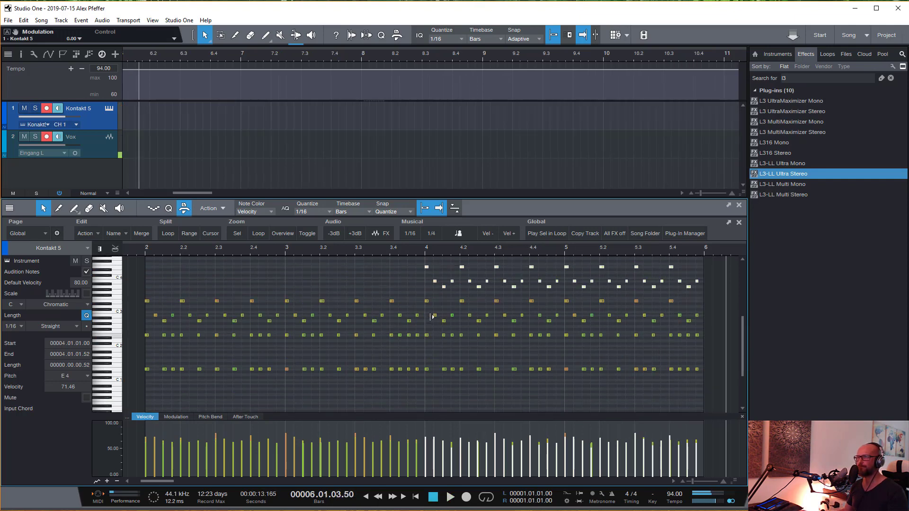
- Check the maximum voices of Quartet Sfz Spicc in Kontakt and play the passage from beat 3.4
scroll(432, 317, "up", 1)
left_click(110, 109)
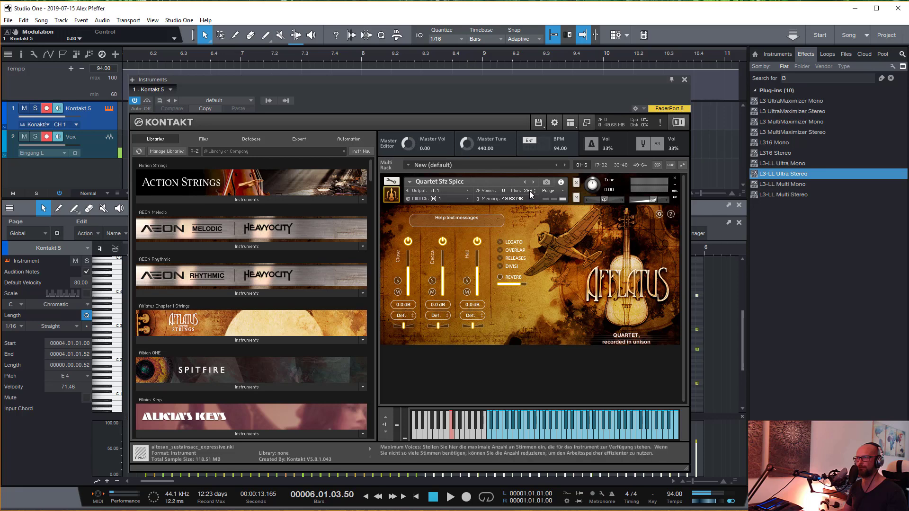
left_click(684, 80)
left_click(400, 248)
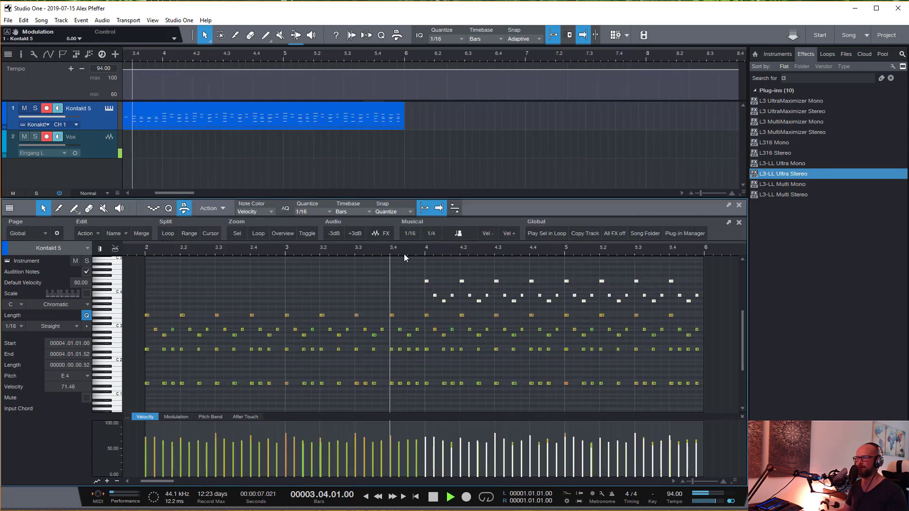
key("space")
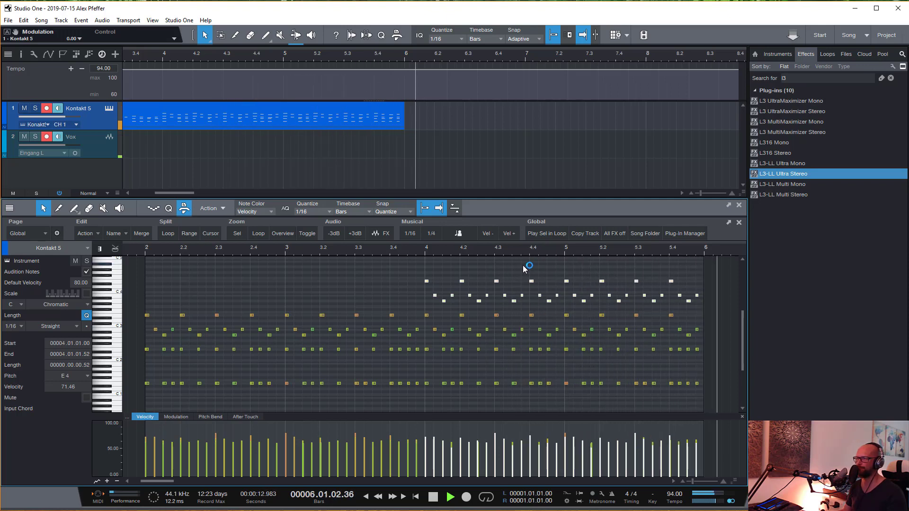
key("space")
- Play the passage with the Kontakt instrument open and raise the maximum voices of Quartet Sfz Spicc to 1000
left_click(381, 274)
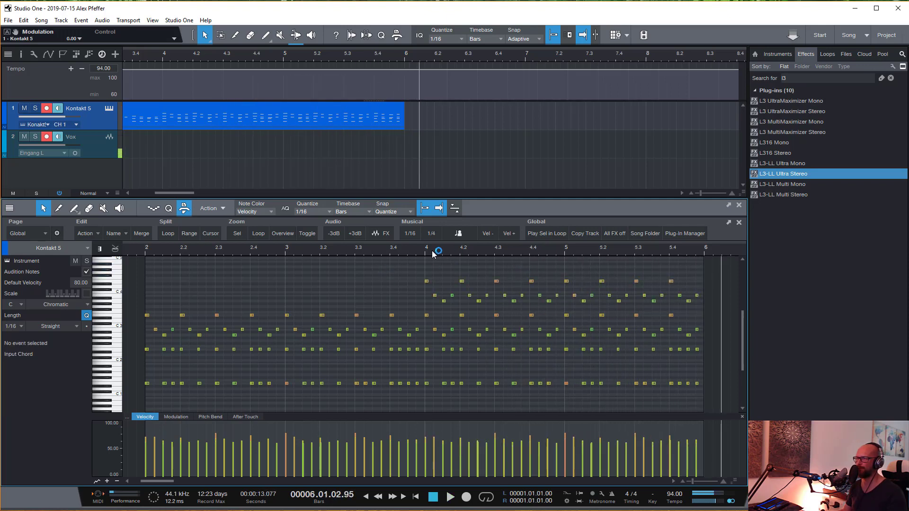
left_click(109, 109)
key("space")
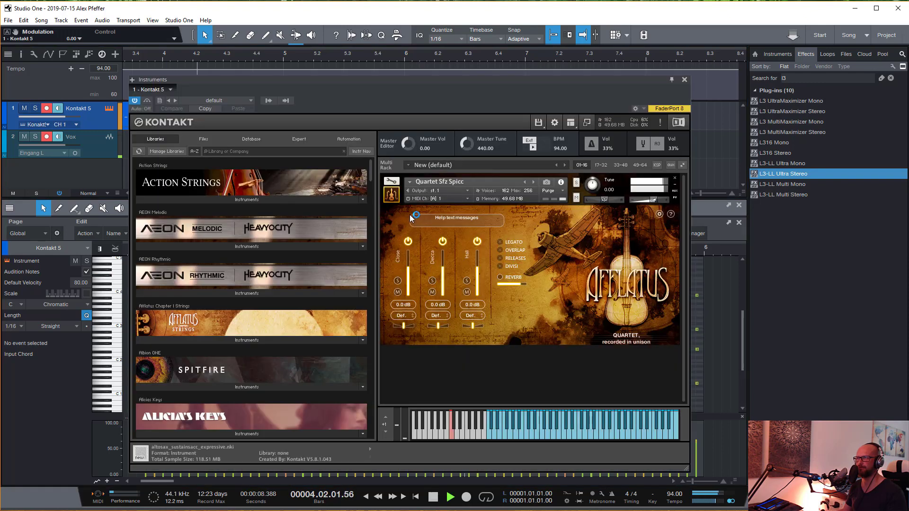
key("space")
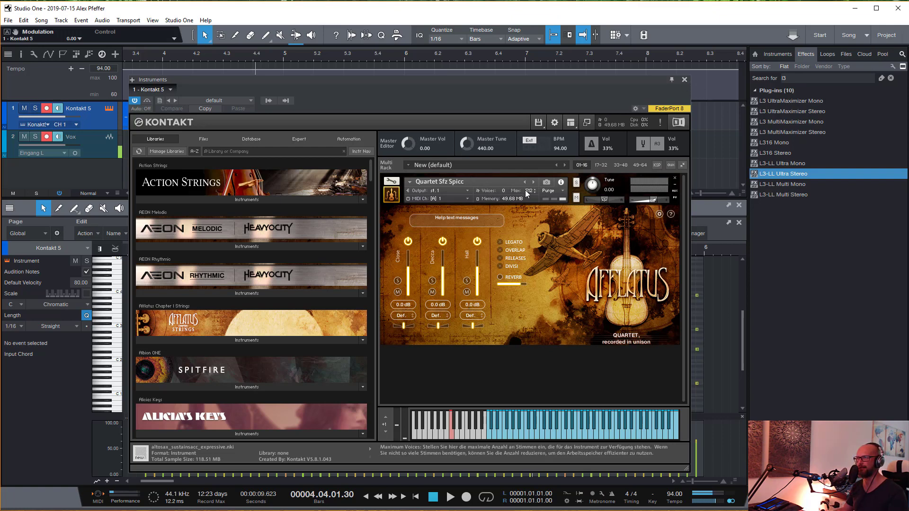
left_click(684, 79)
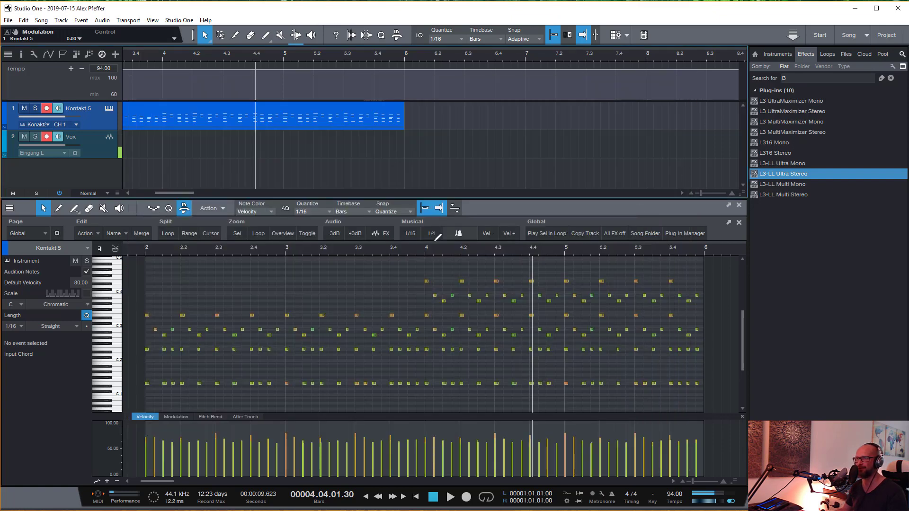
- Play the part again from beat 3.4 and inspect the voice settings in Kontakt
left_click(388, 256)
key("space")
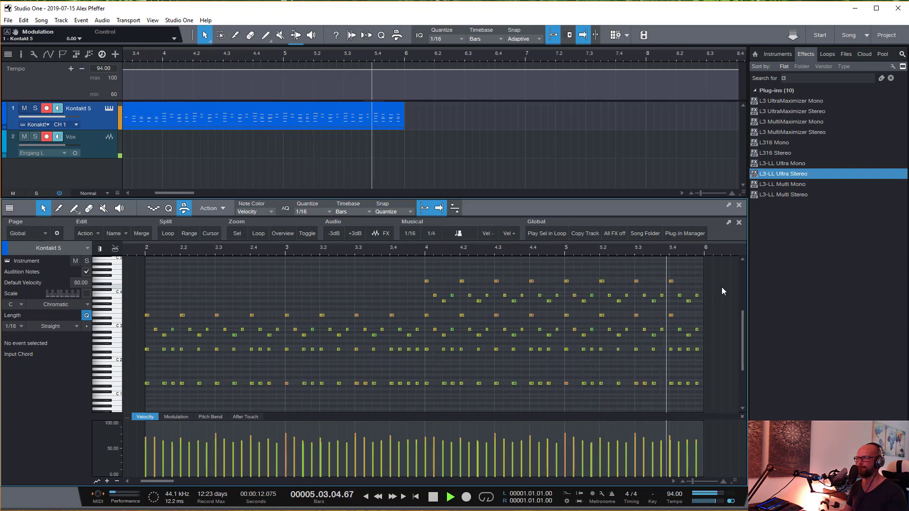
key("space")
left_click(110, 109)
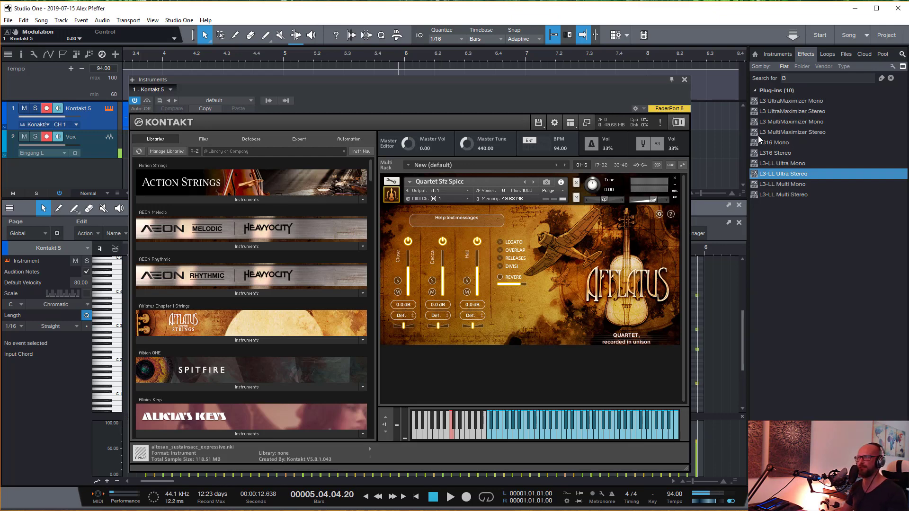
left_click(684, 79)
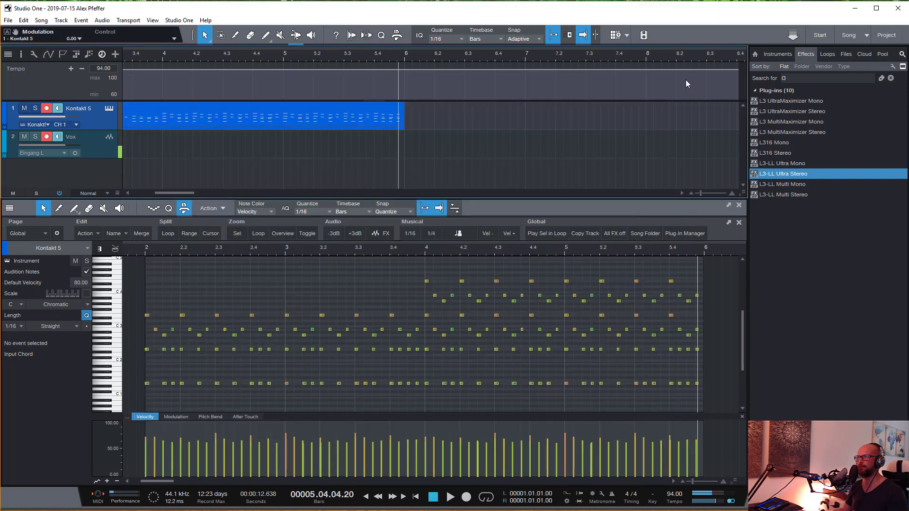
- Play the doubled notes from just before bar 4 with Kontakt open and examine the voice usage
left_click(415, 248)
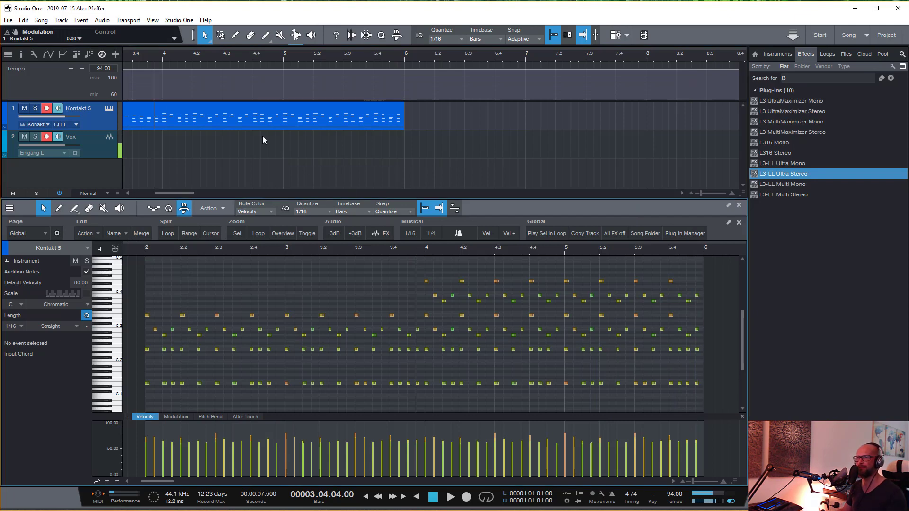
left_click(110, 109)
key("space")
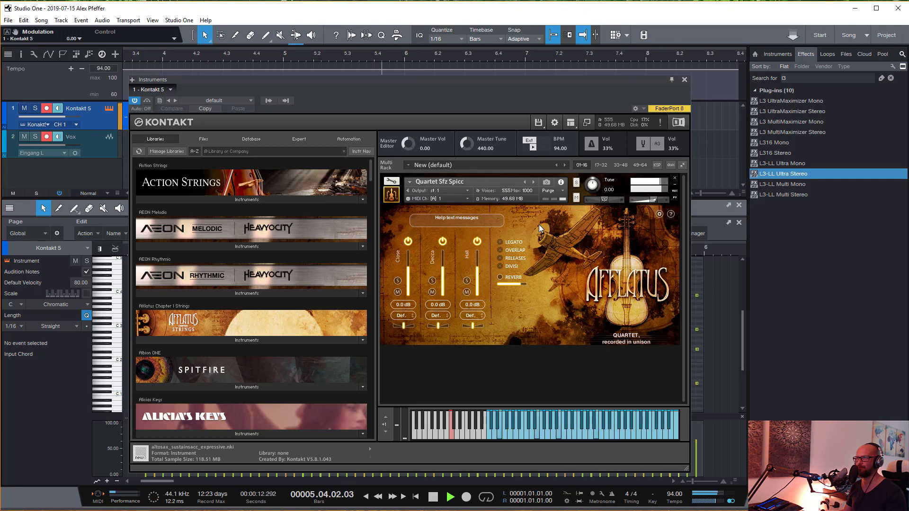
left_click(684, 79)
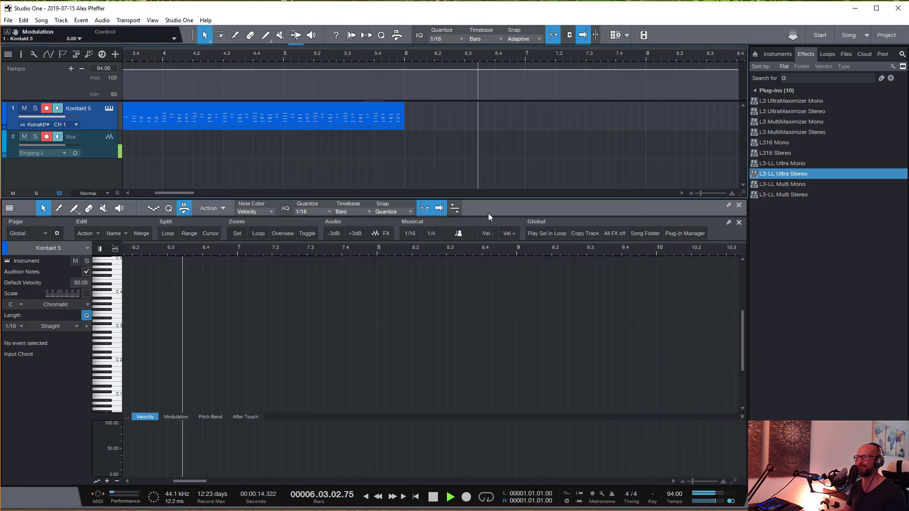
key("space")
- Delete the octave-higher copies in bars 4 and 5 of the Kontakt 5 part, and undo the deletion
double_click(324, 119)
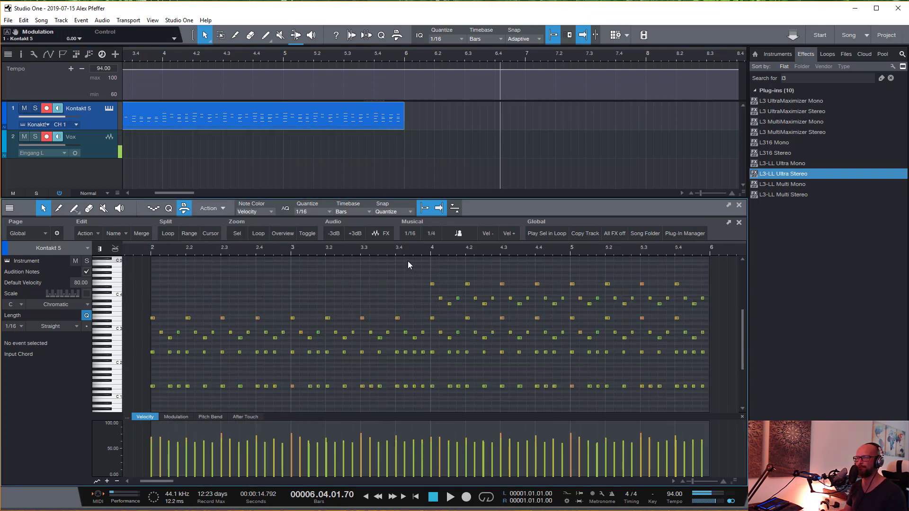
left_click_drag(404, 260, 720, 306)
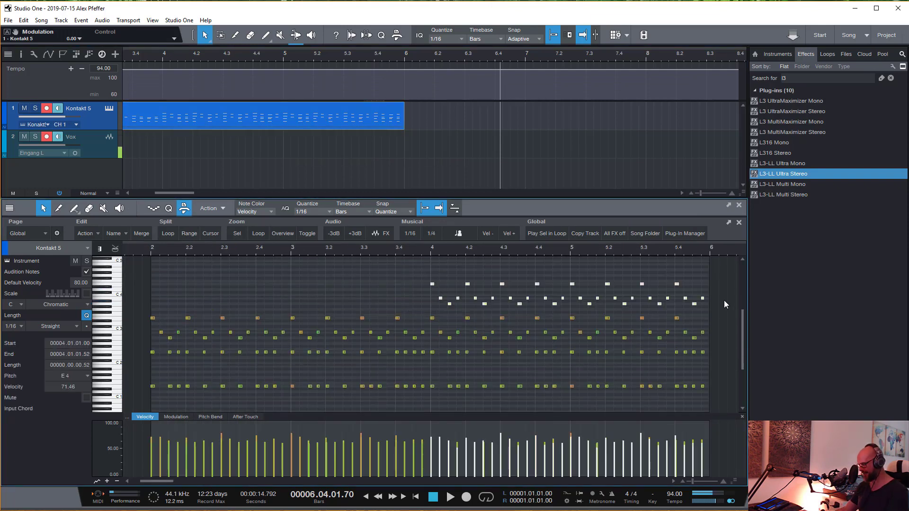
key("Delete")
left_click_drag(430, 300, 722, 329)
key("ctrl+z")
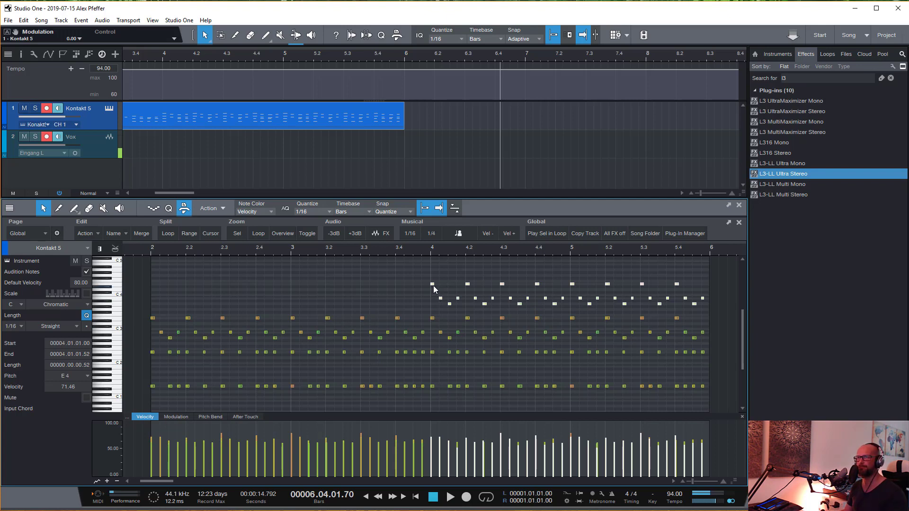
mouse_move(433, 285)
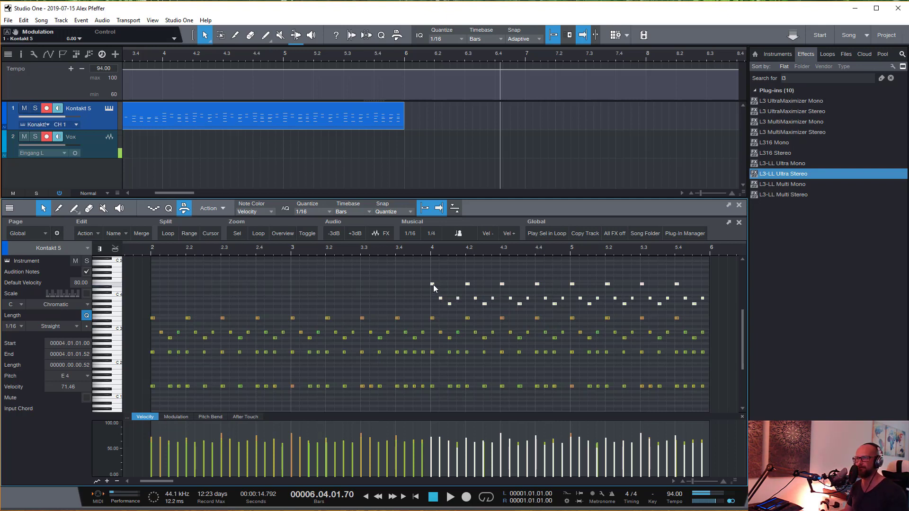
- Lower the velocity of the selected octave-higher copies to about 51% for the first note, and play the part from beat 3.3
left_click_drag(436, 283, 444, 313)
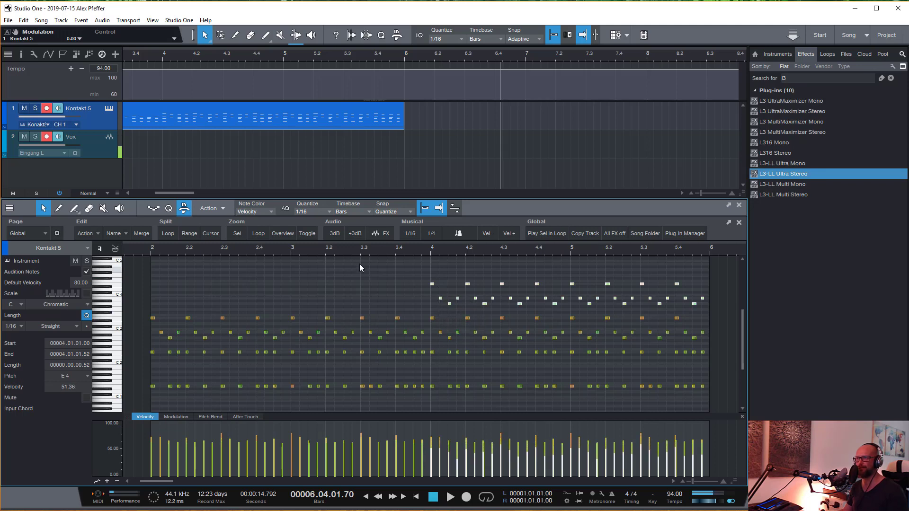
left_click(361, 248)
key("space")
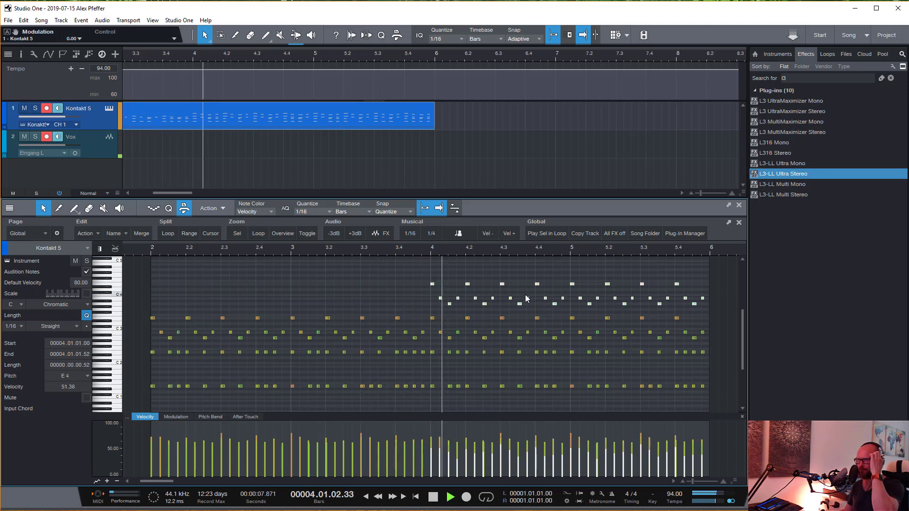
key("space")
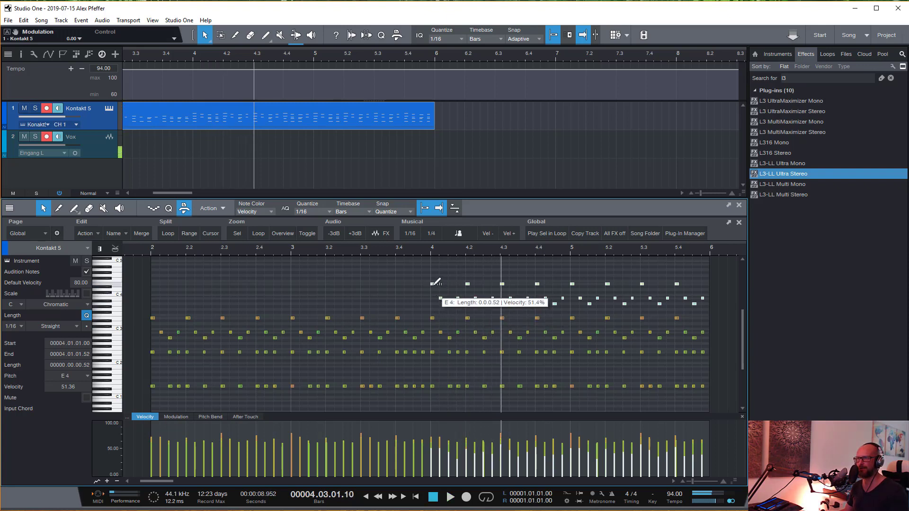
- Reduce the velocity of the octave-higher copies further, to about 44% for the first note, and play the transition into bar 4
mouse_move(435, 284)
left_mouse_down()
mouse_move(440, 313)
mouse_move(440, 296)
left_mouse_up()
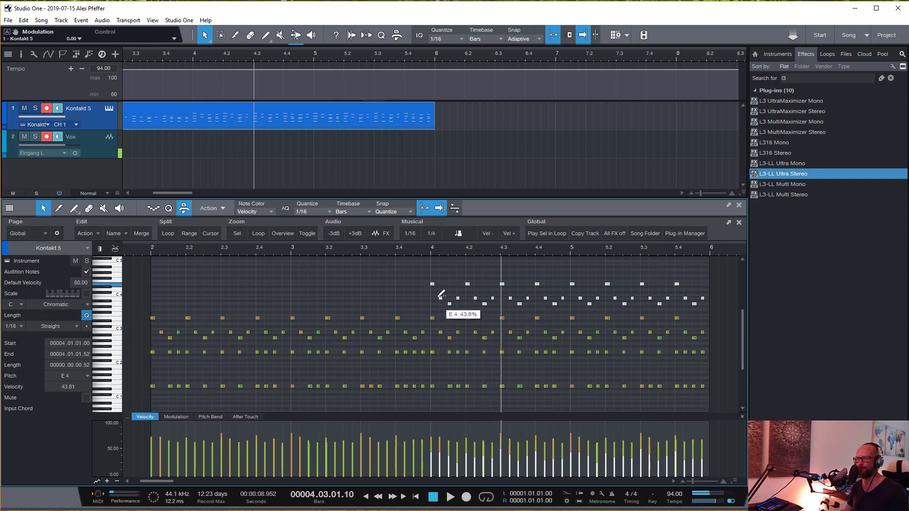
left_click(419, 251)
key("space")
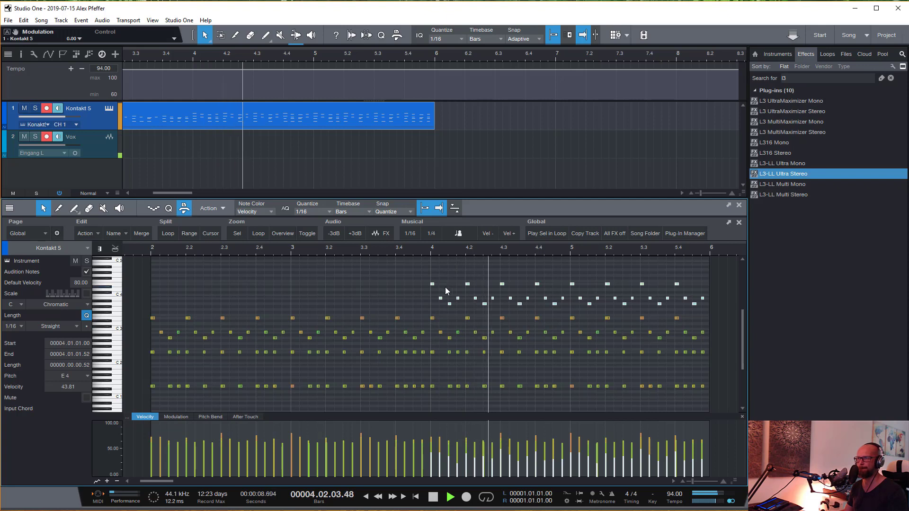
left_click(363, 250)
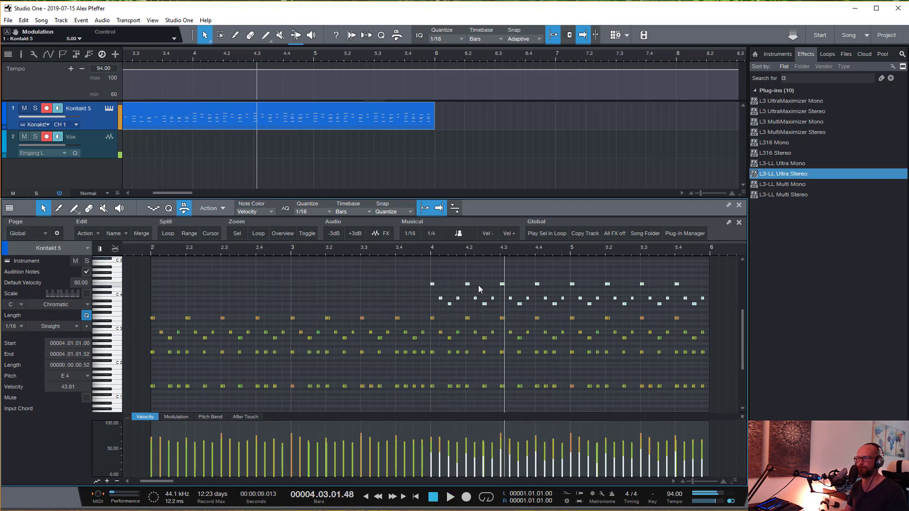
- Select all the octave-higher copies in bars 4 and 5 together, and clear the selection
left_click(475, 272)
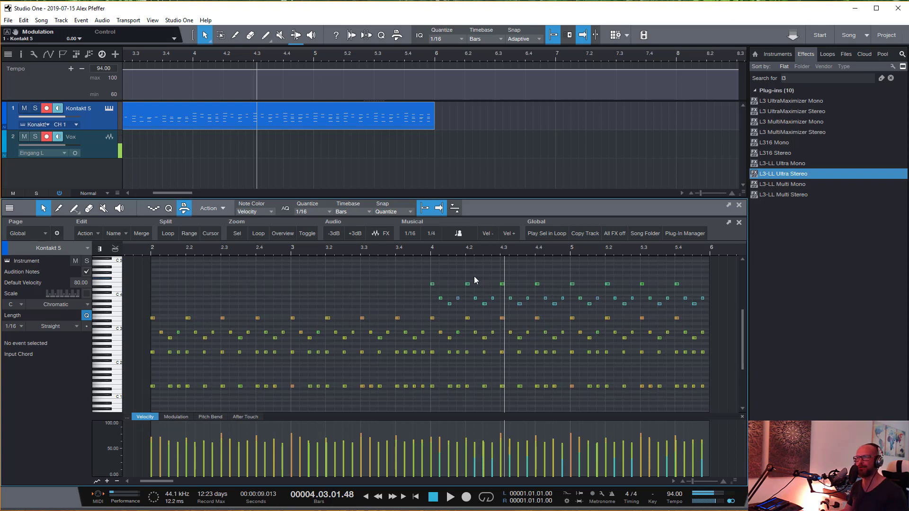
left_click_drag(424, 270, 722, 311)
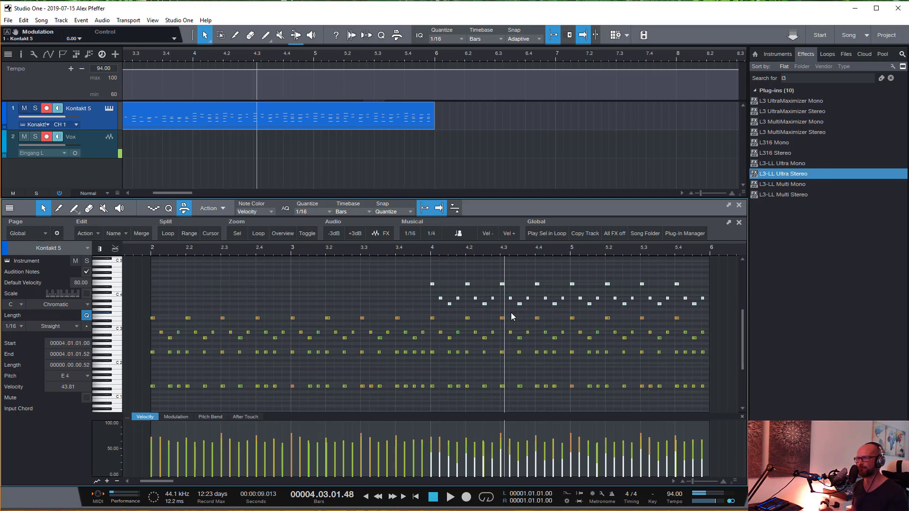
left_click(393, 298)
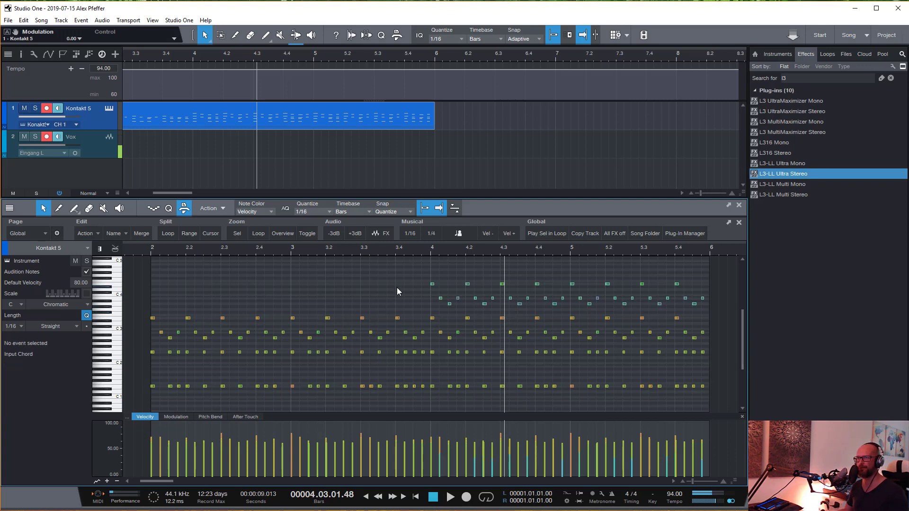
- Open the Macro Organizer, browse the commands and fields offered for a new macro, and close it without creating one
left_click(179, 20)
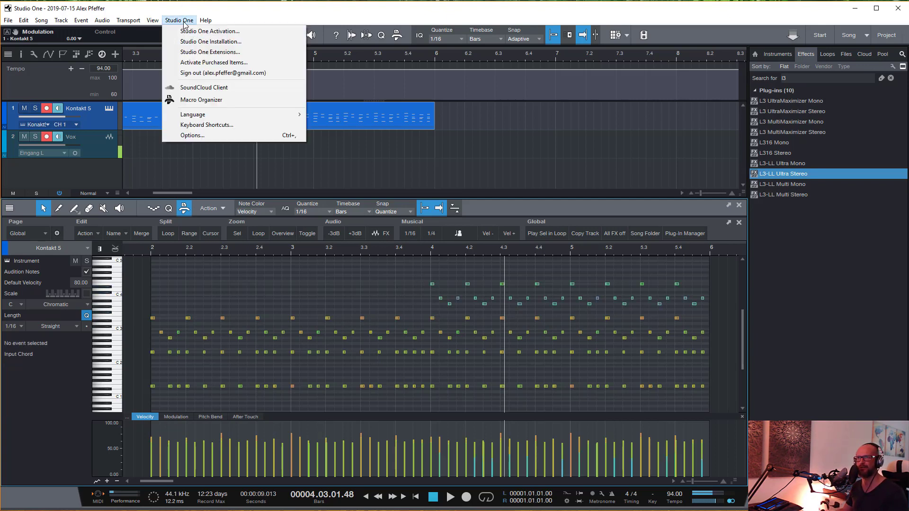
left_click(201, 100)
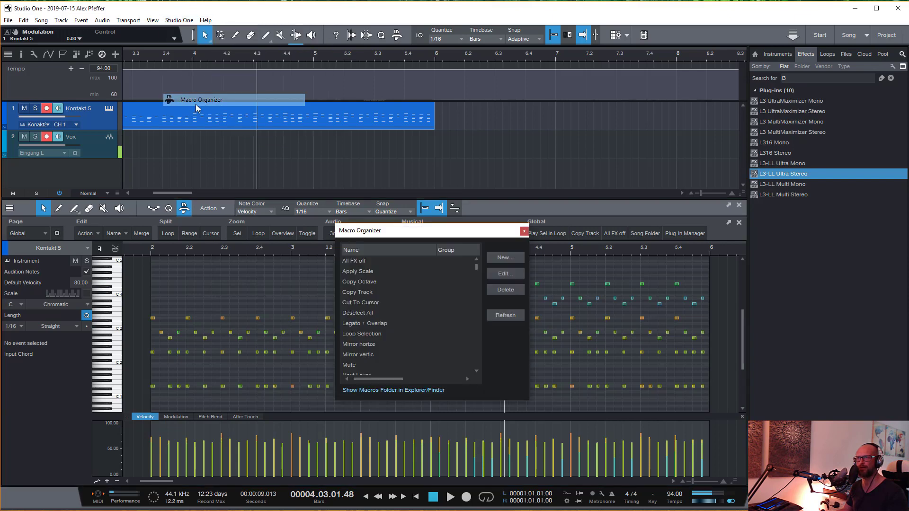
left_click_drag(423, 236, 409, 234)
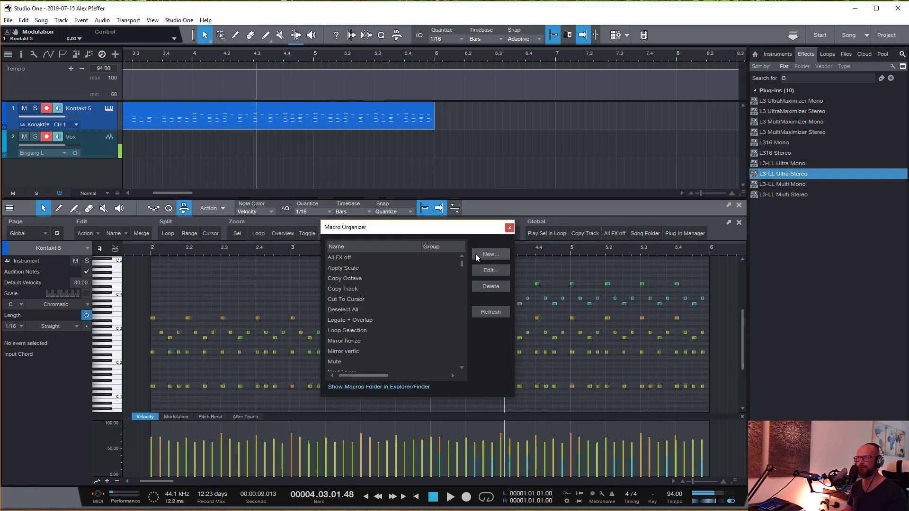
left_click(492, 254)
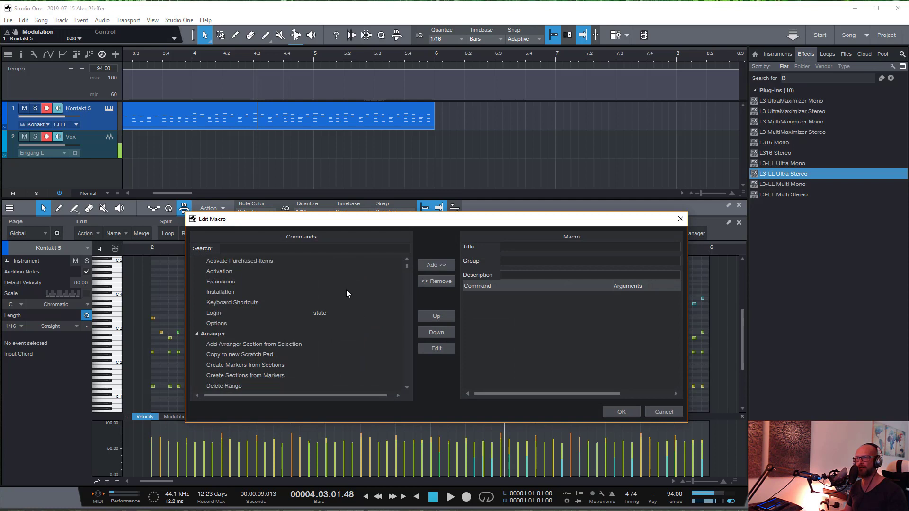
scroll(228, 280, "down", 2)
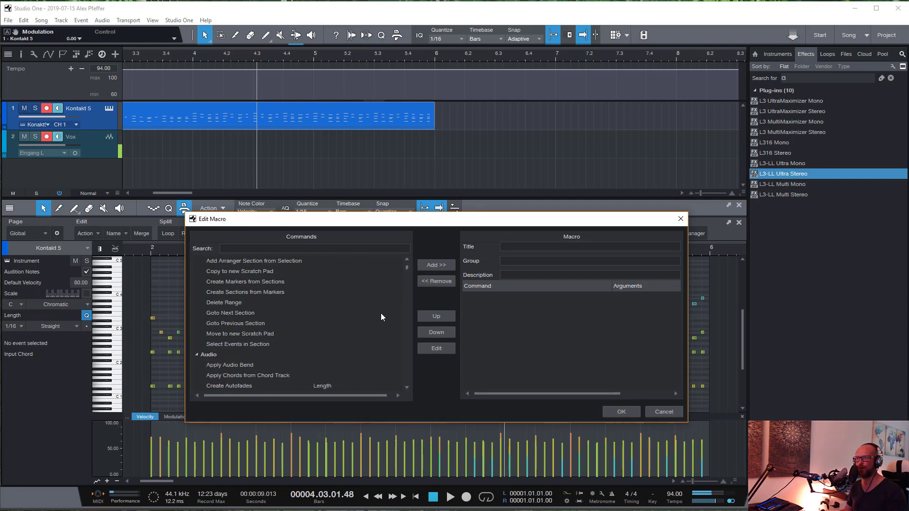
scroll(407, 268, "up", 4)
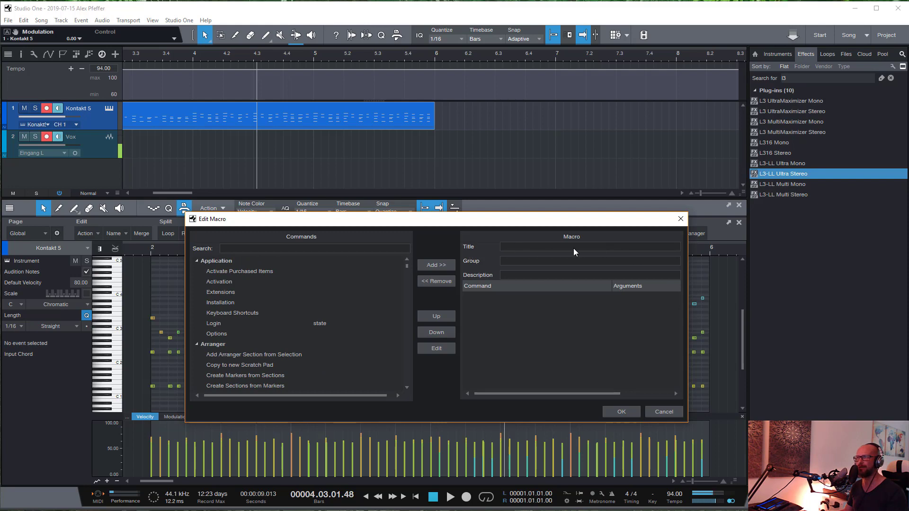
left_click(669, 411)
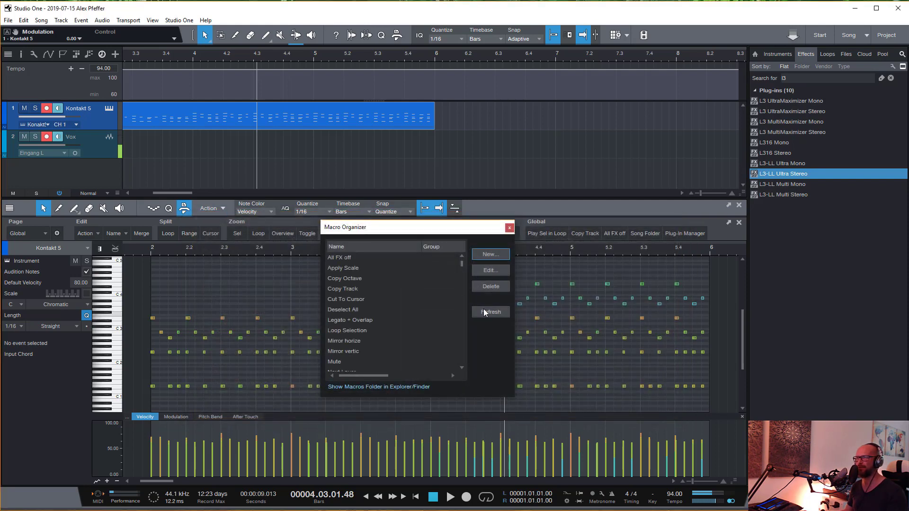
left_click(508, 228)
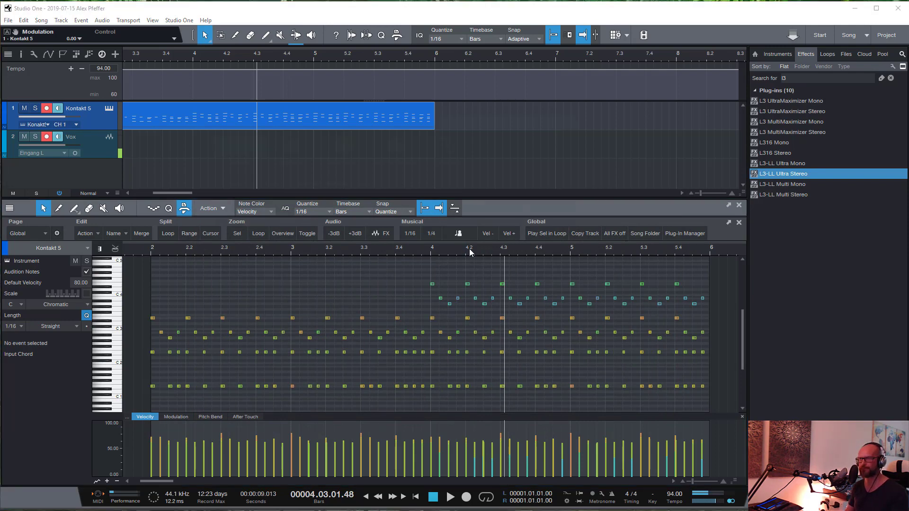
- Search the keyboard shortcuts for "copy oc" and select the Copy Octave macro to examine its key assignment
key("ctrl+comma")
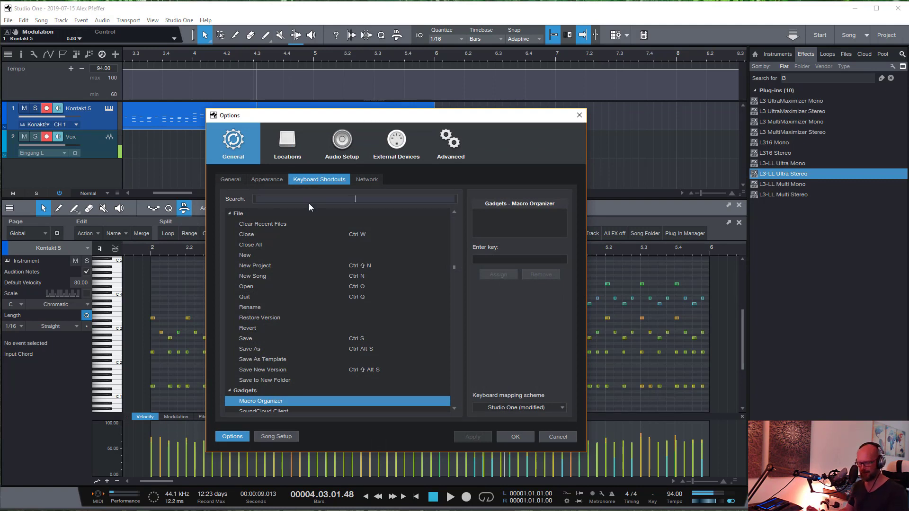
type("copy oc")
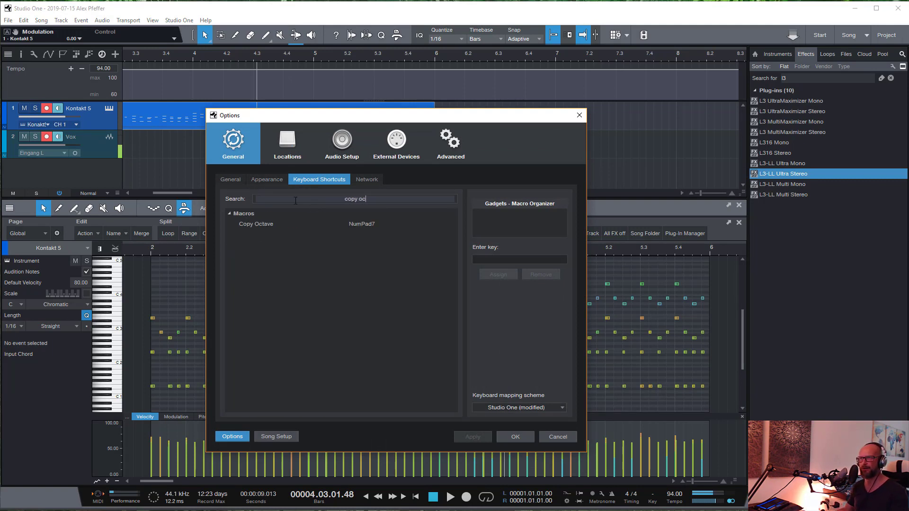
left_click(254, 224)
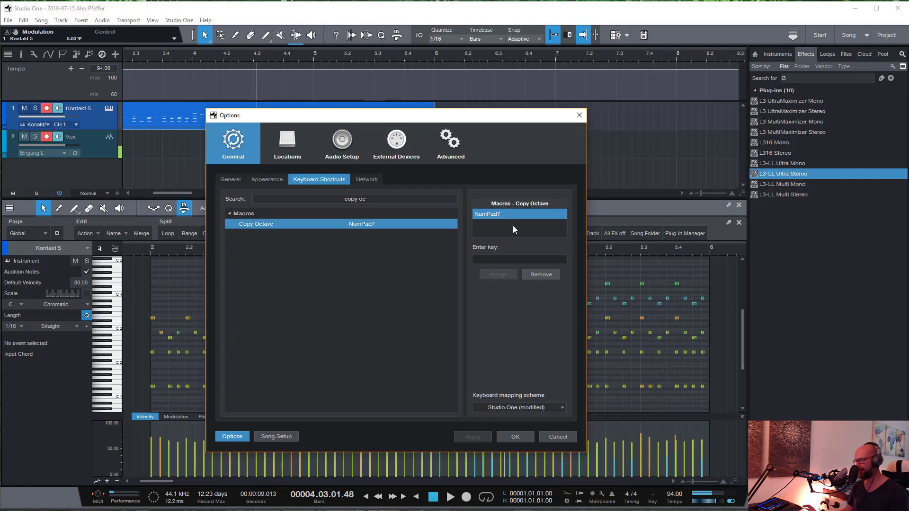